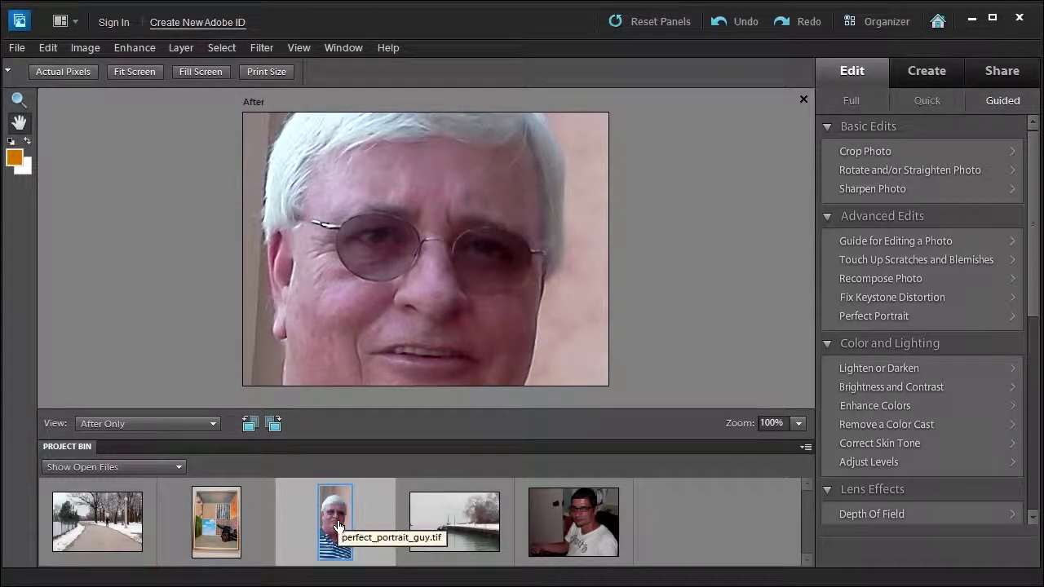
- Start the Perfect Portrait guided edit and scroll down through its steps
click(883, 316)
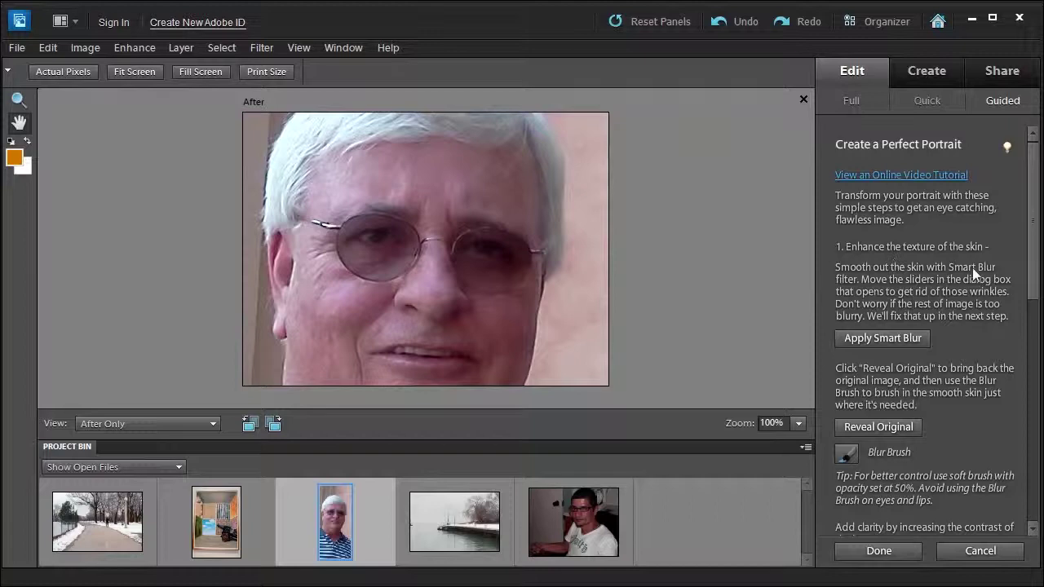
drag(1029, 244, 1042, 353)
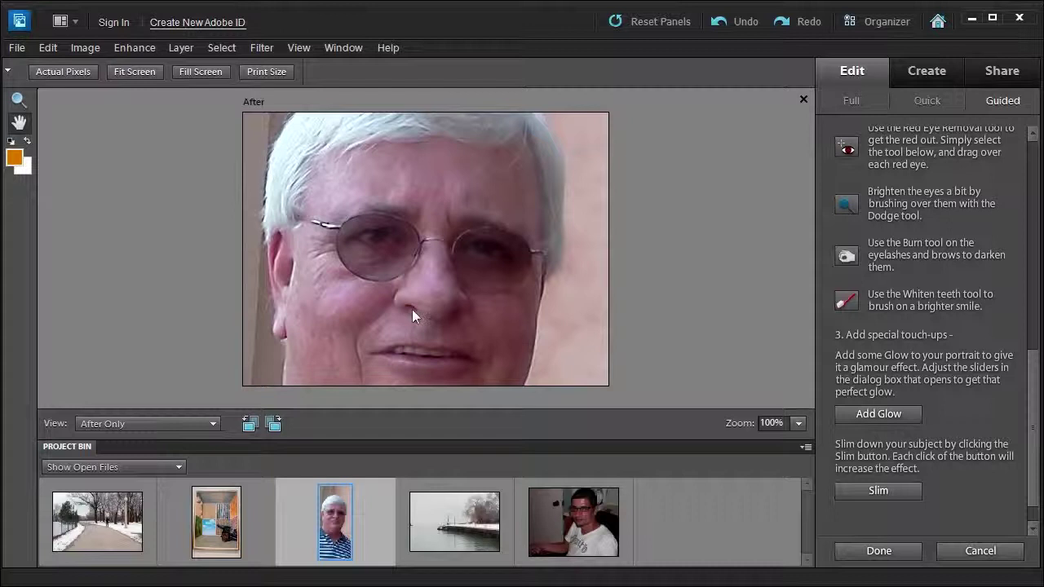
- Apply Slim three times to thin the man's figure
click(879, 491)
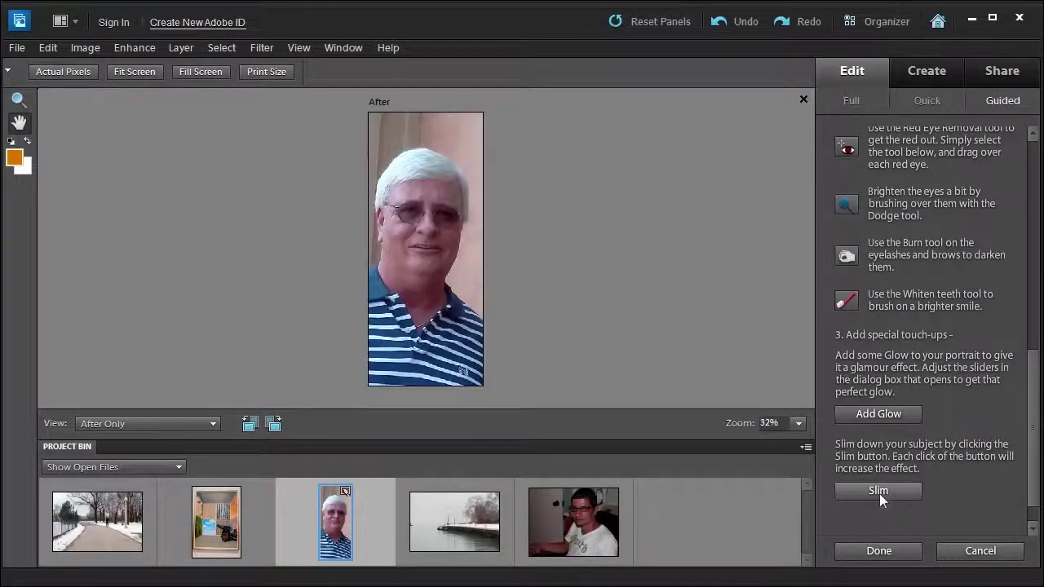
click(879, 493)
click(880, 494)
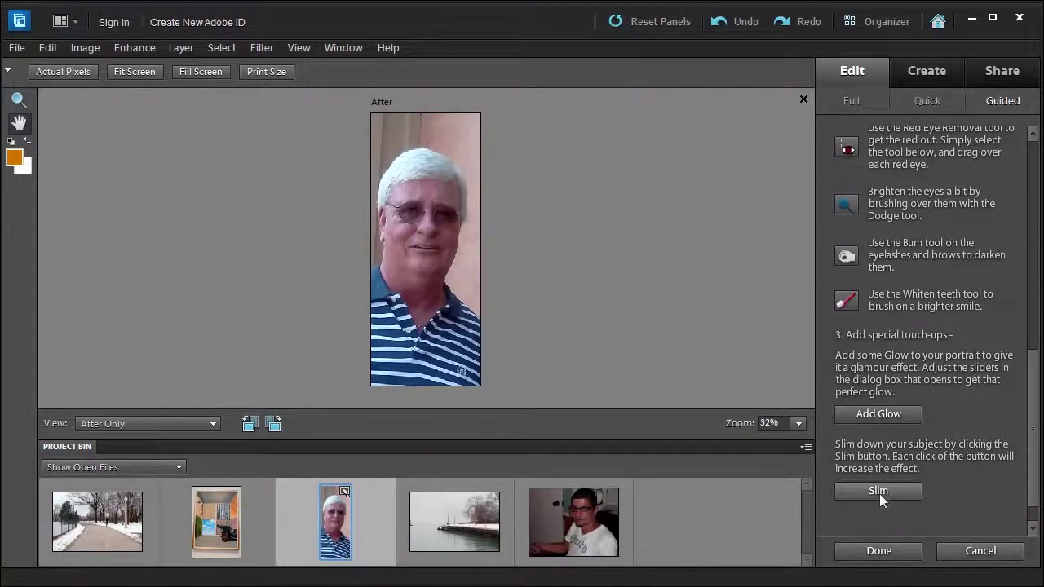
- Compare in Before & After - Horizontal view, then return to After Only
click(99, 423)
click(107, 467)
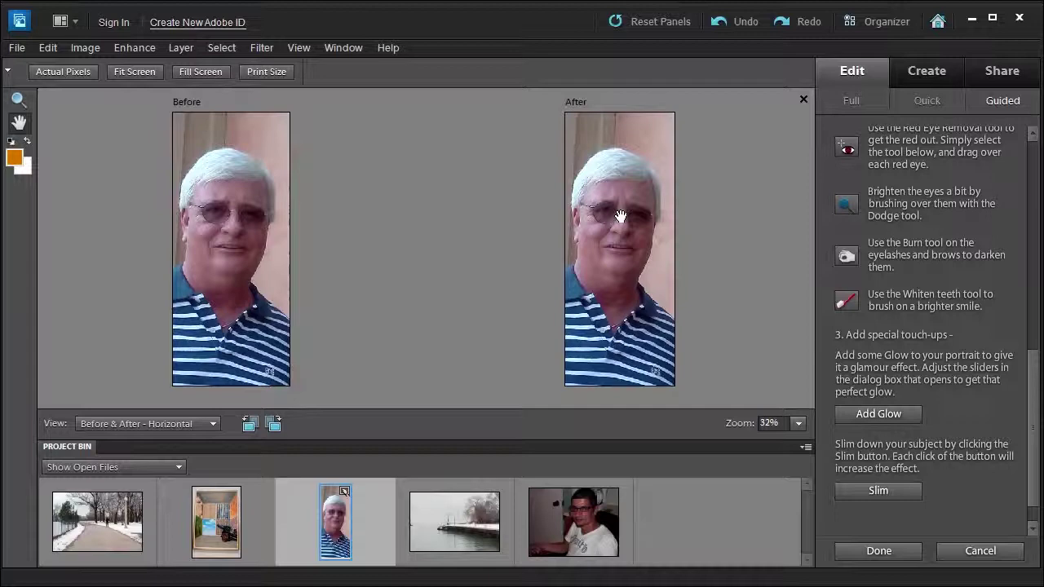
click(172, 425)
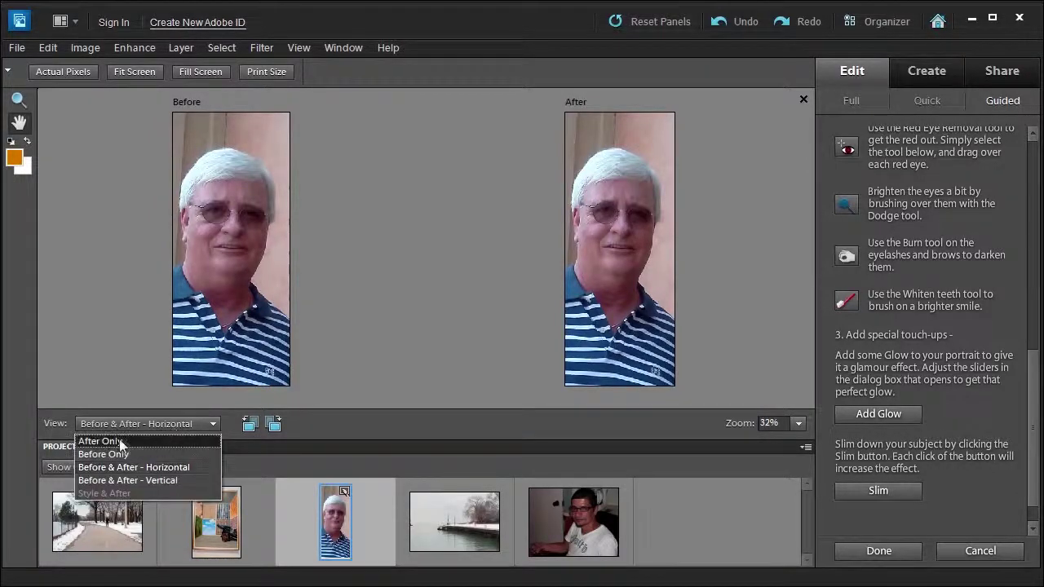
click(120, 442)
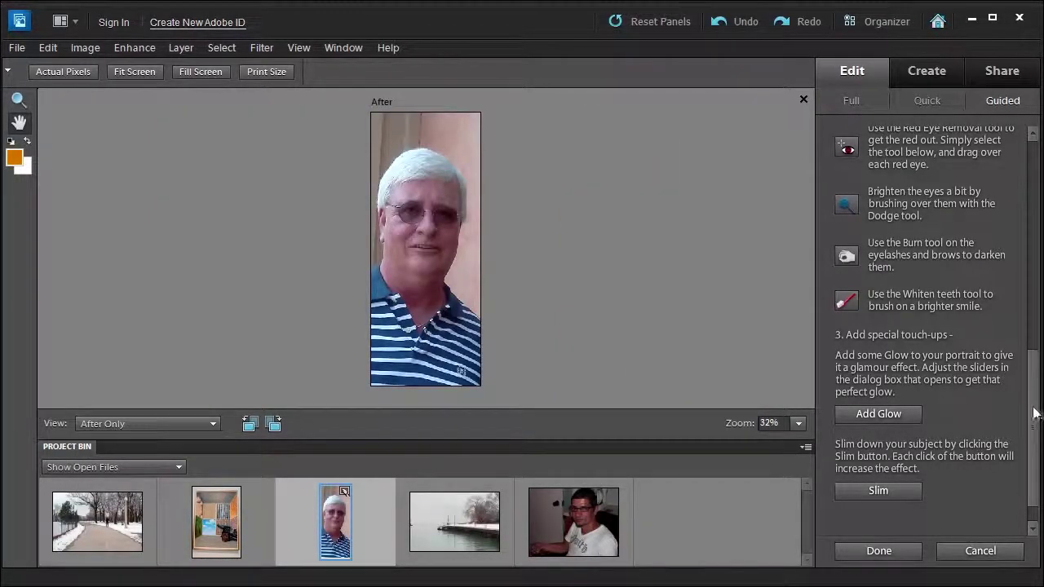
drag(1034, 414, 1017, 318)
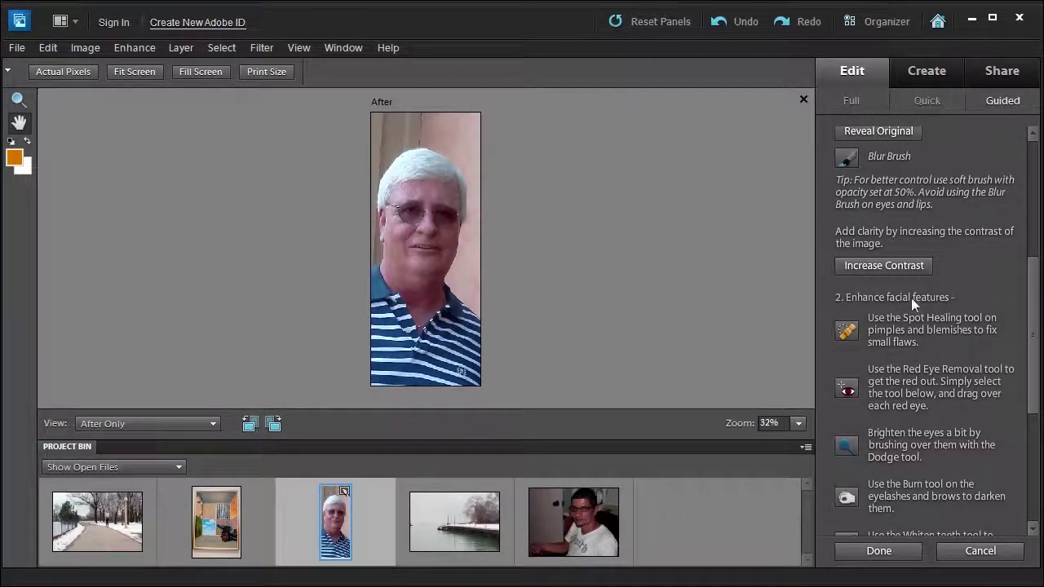
- Zoom in on the nose and set the Spot Healing Brush to 15 px
click(847, 333)
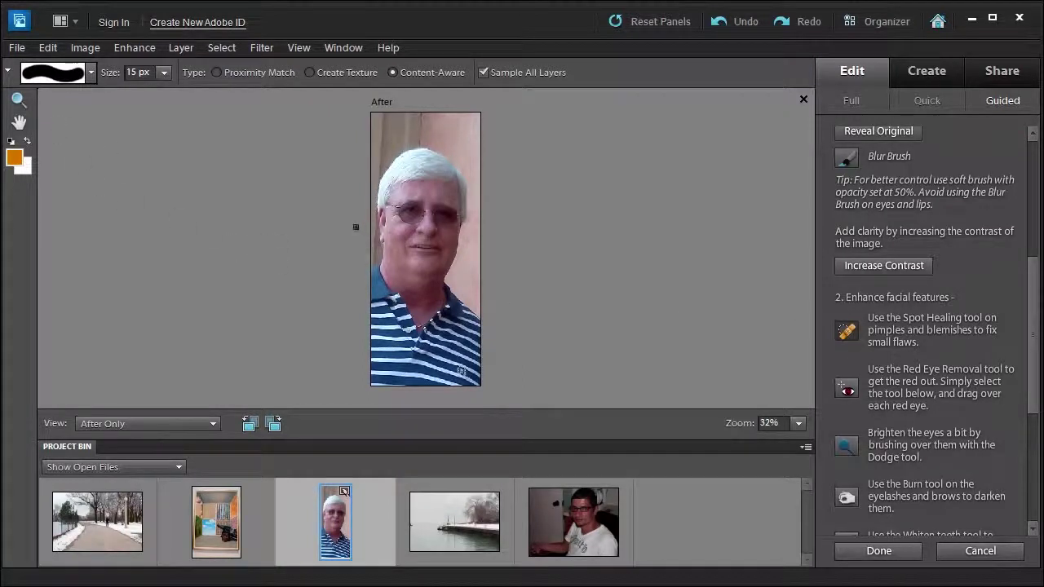
click(19, 100)
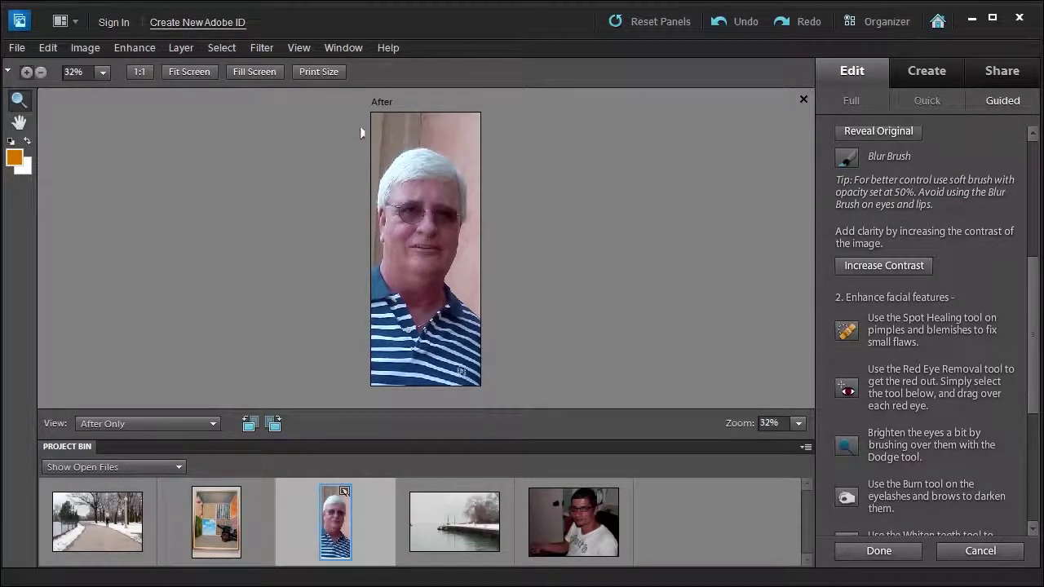
click(255, 72)
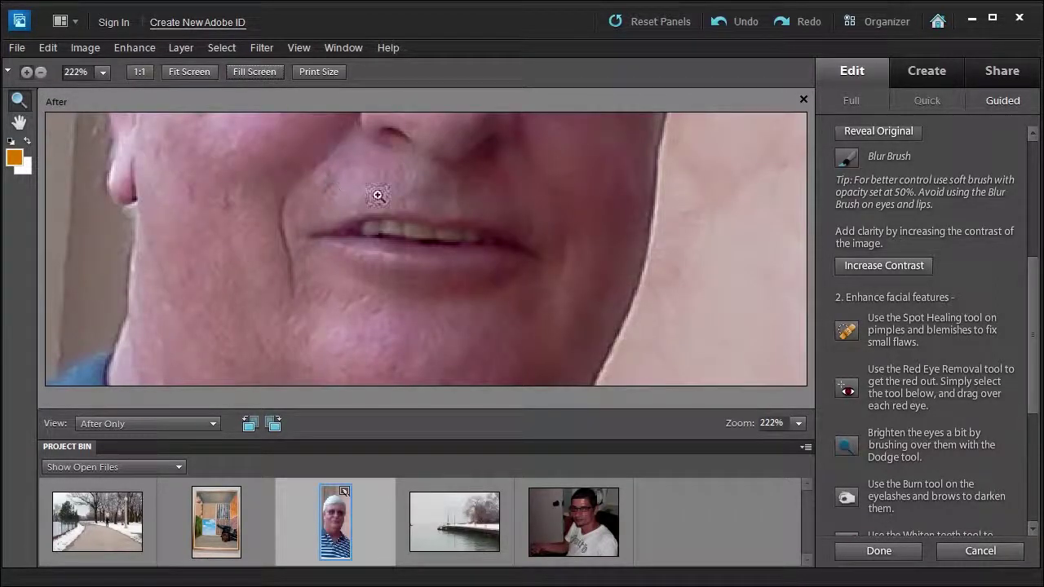
drag(432, 186, 443, 356)
drag(409, 182, 427, 156)
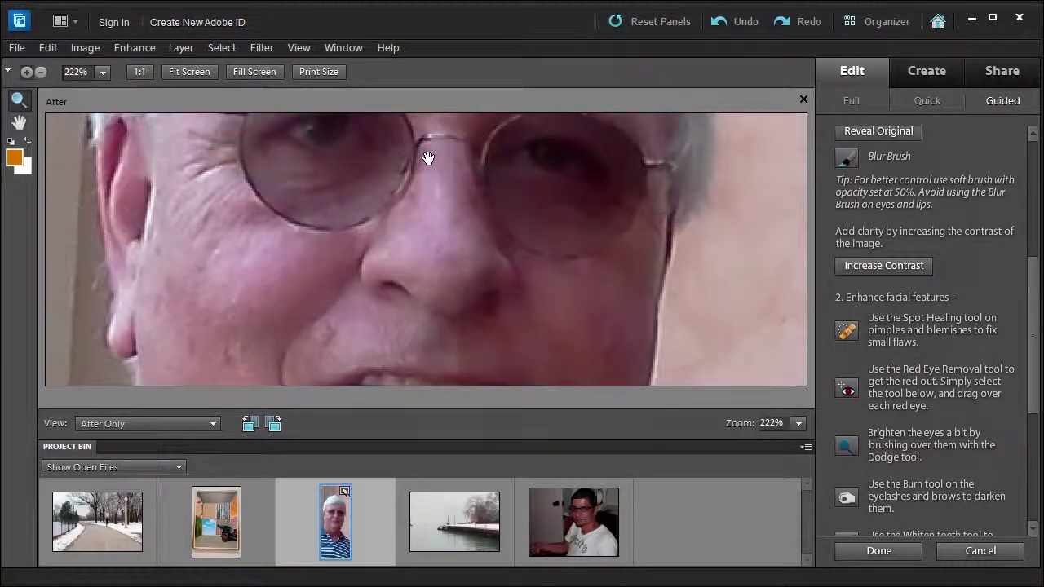
click(847, 331)
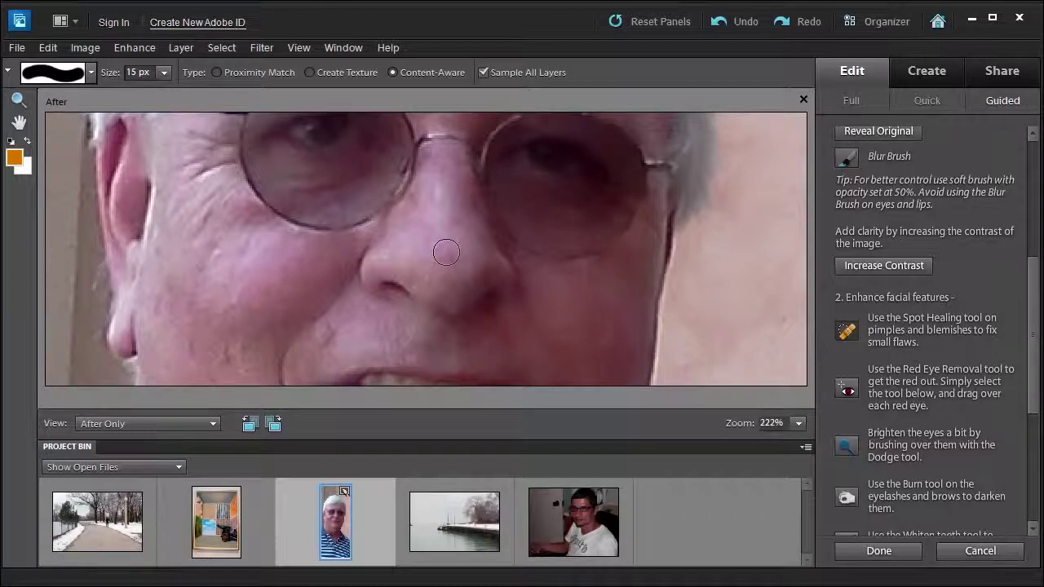
click(163, 75)
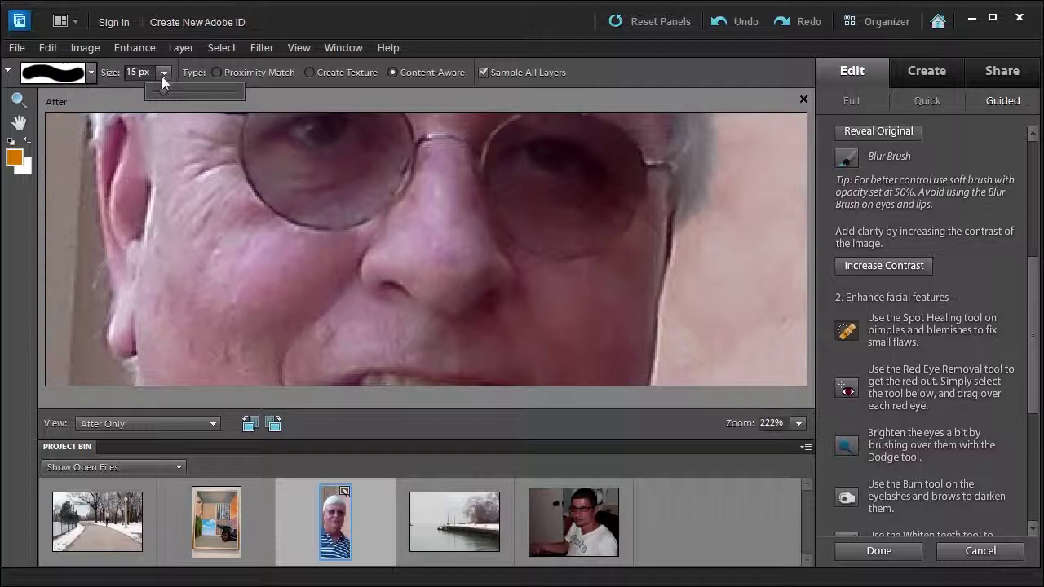
click(135, 94)
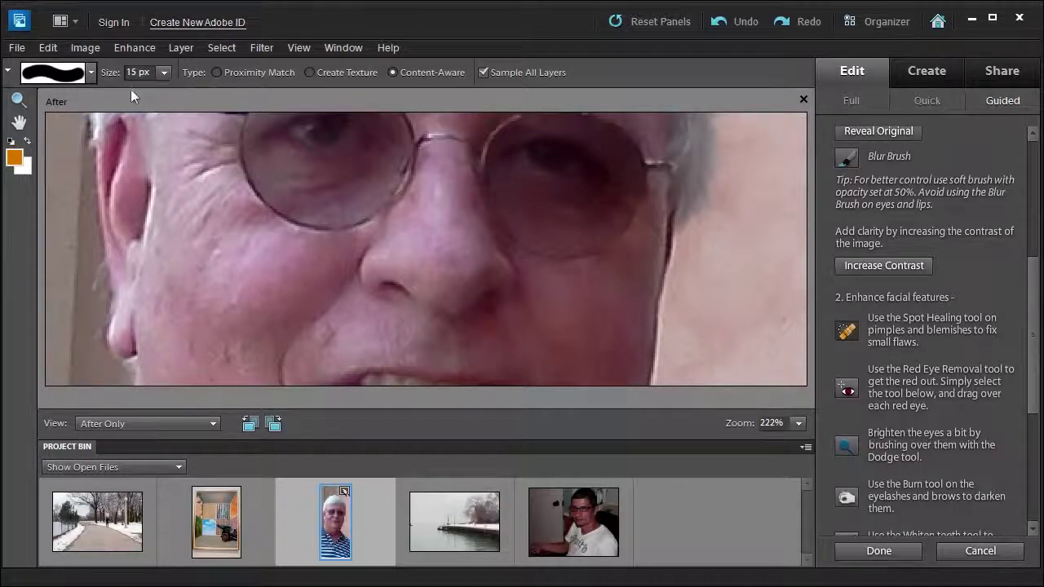
- Heal nose and cheek blemishes, redoing one with a 10 px brush, then return to 100%
click(444, 256)
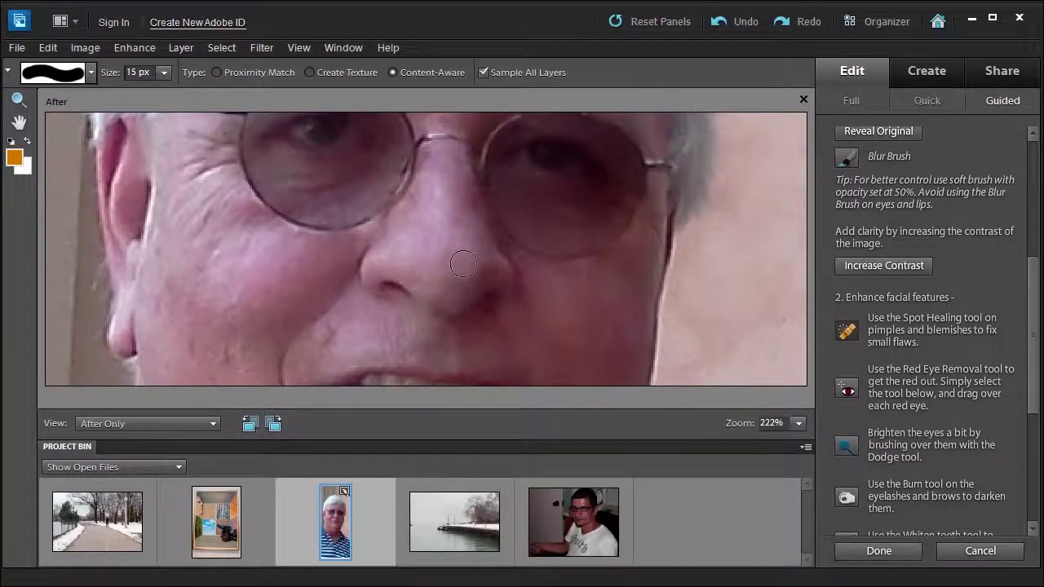
click(318, 336)
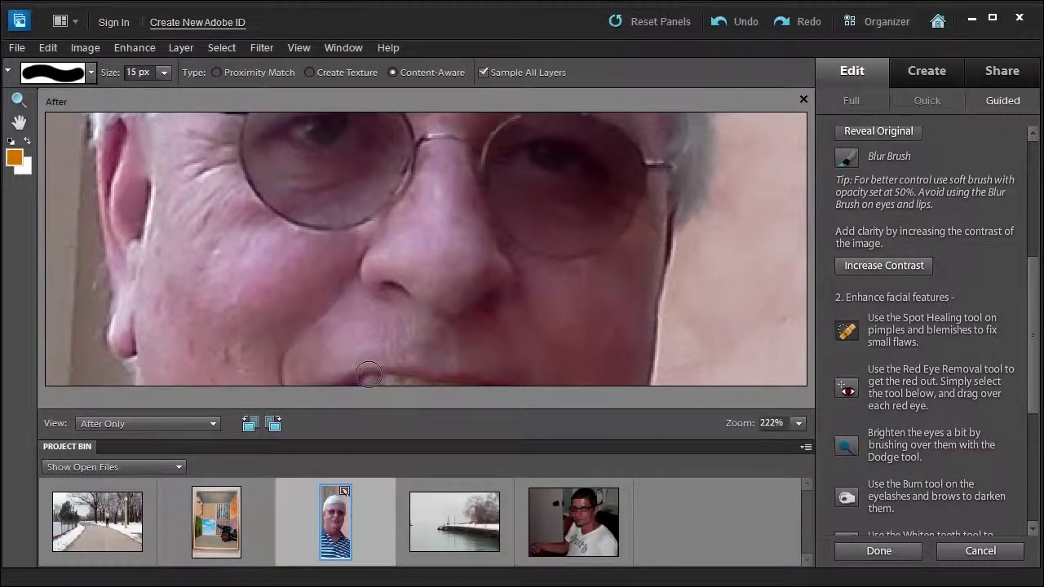
click(729, 23)
key(bracketleft)
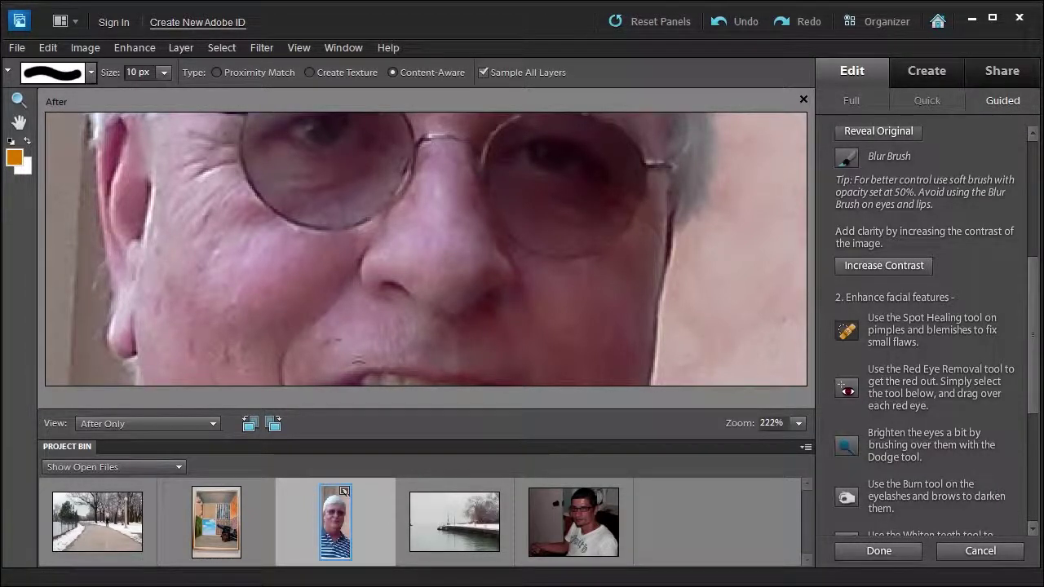
click(330, 347)
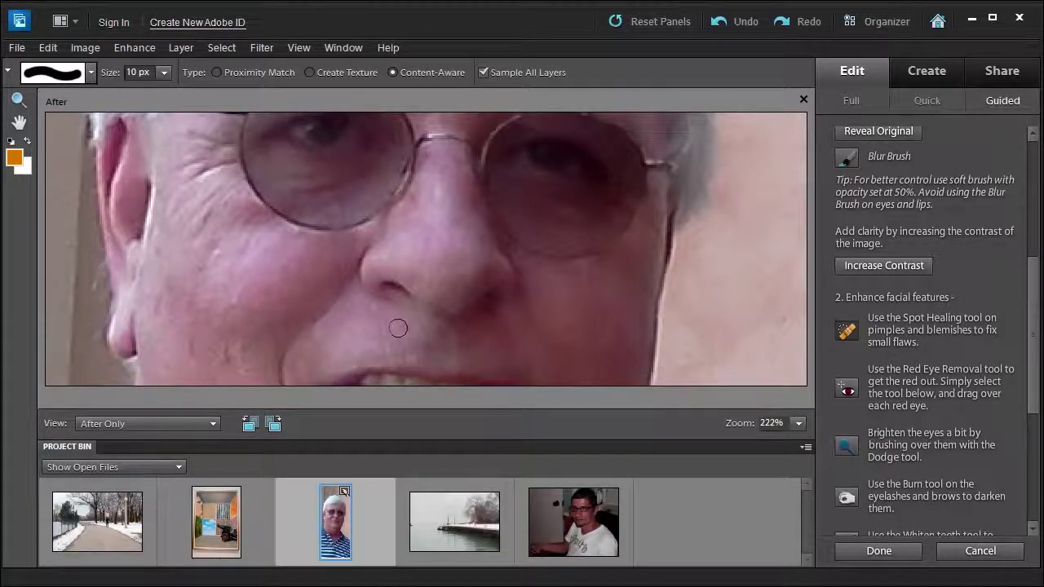
click(435, 318)
key(z)
key(ctrl+alt+0)
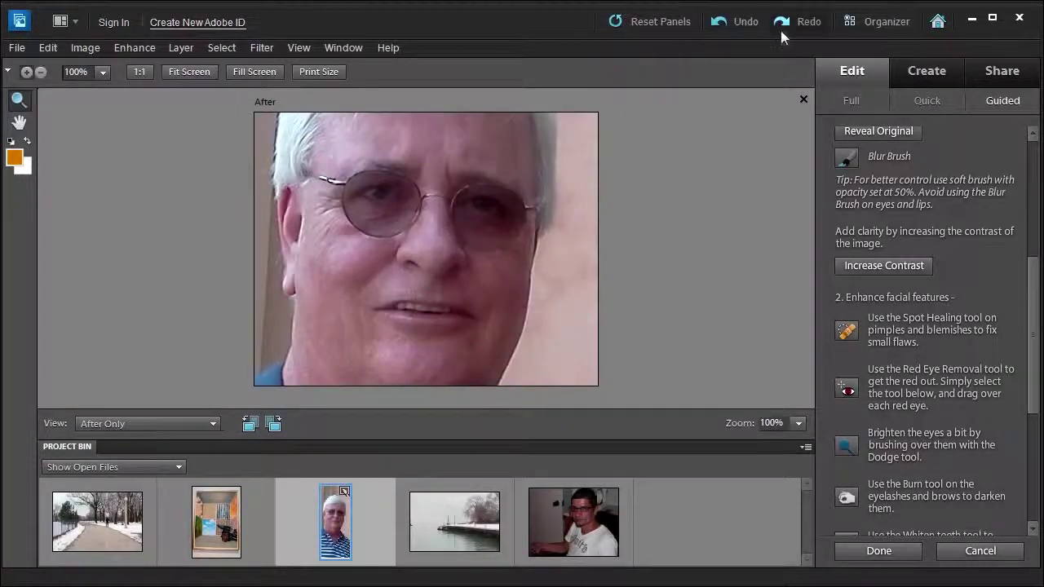
- Zoom to 300% and heal the spots across the neck and near the collar
click(214, 393)
click(215, 393)
key(j)
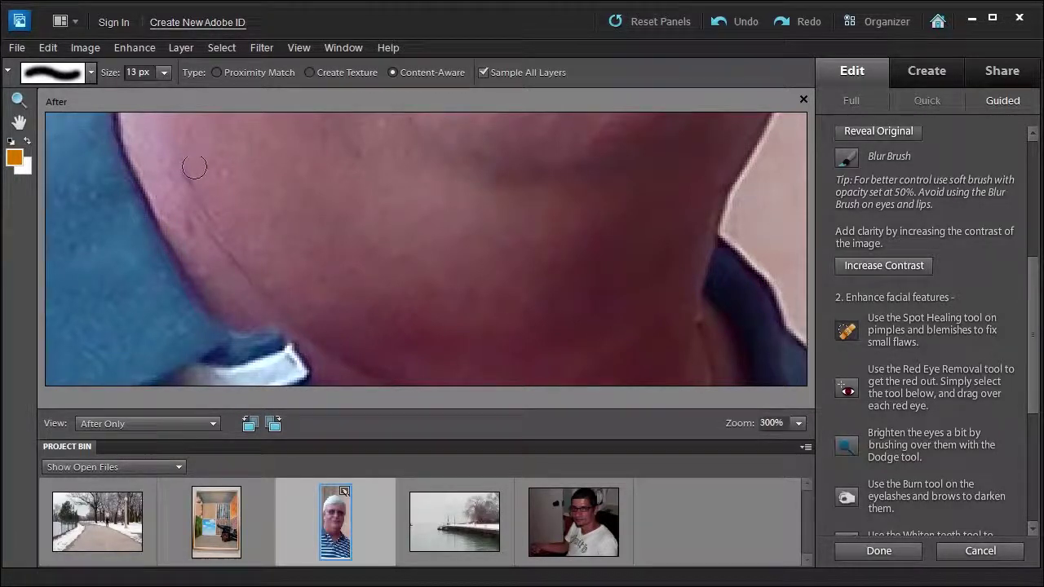
mouse_move(188, 171)
mouse_down()
mouse_move(183, 189)
mouse_move(214, 251)
mouse_move(245, 264)
mouse_move(250, 285)
mouse_up()
click(196, 230)
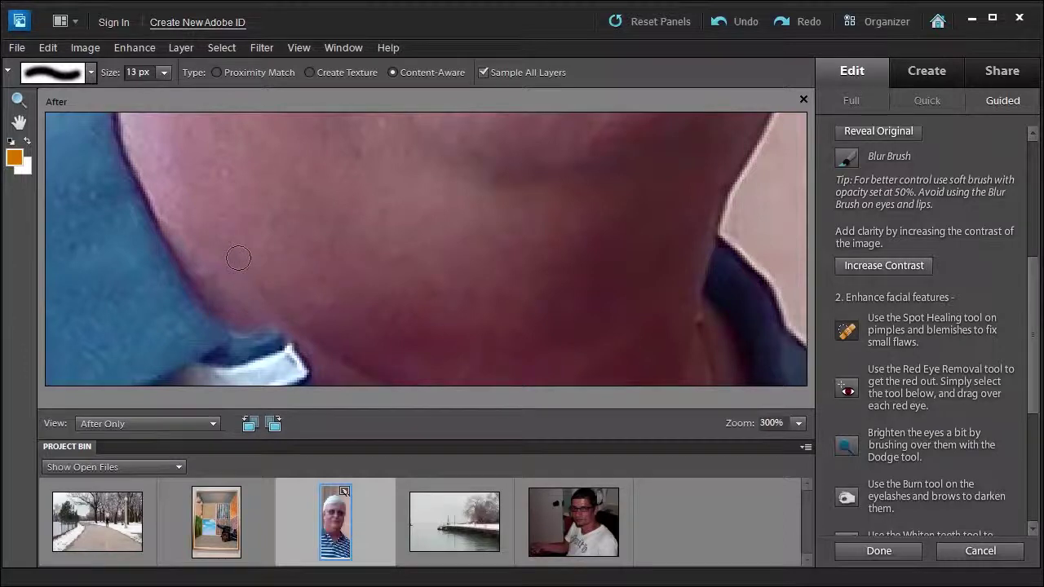
click(341, 153)
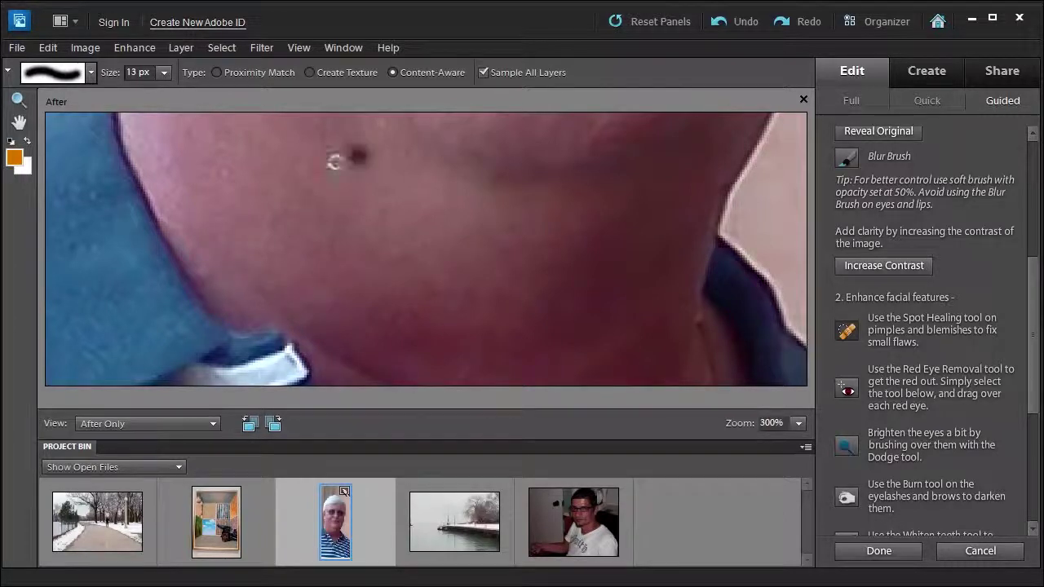
click(376, 253)
mouse_move(417, 340)
mouse_down()
mouse_move(376, 181)
mouse_move(391, 217)
mouse_up()
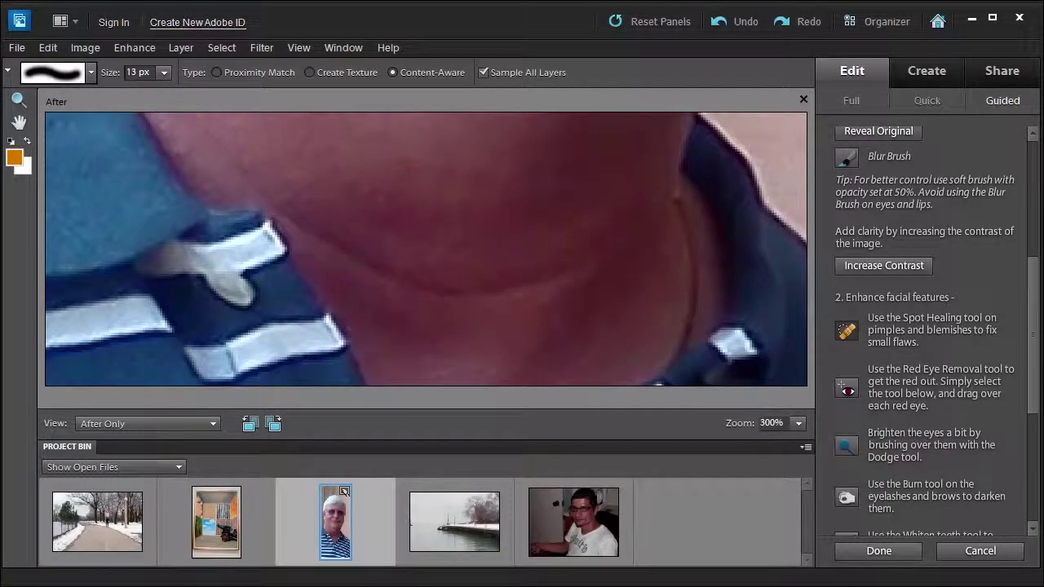
click(485, 289)
click(527, 285)
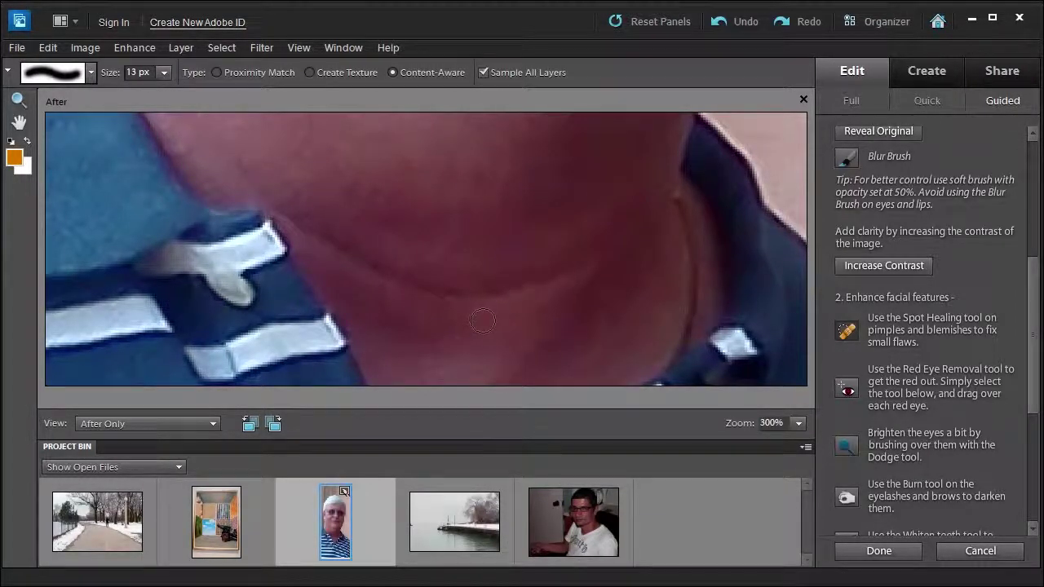
- Enlarge the brush to 30 px and heal larger neck patches and crease spots
key(bracketright)
key(bracketright)
key(bracketright)
key(bracketright)
click(513, 292)
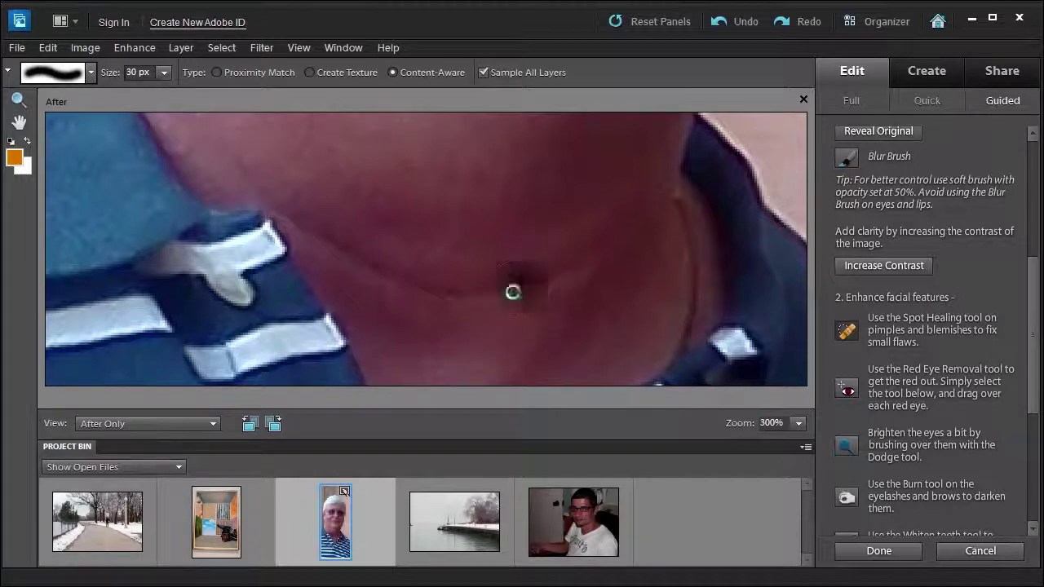
click(550, 281)
click(586, 262)
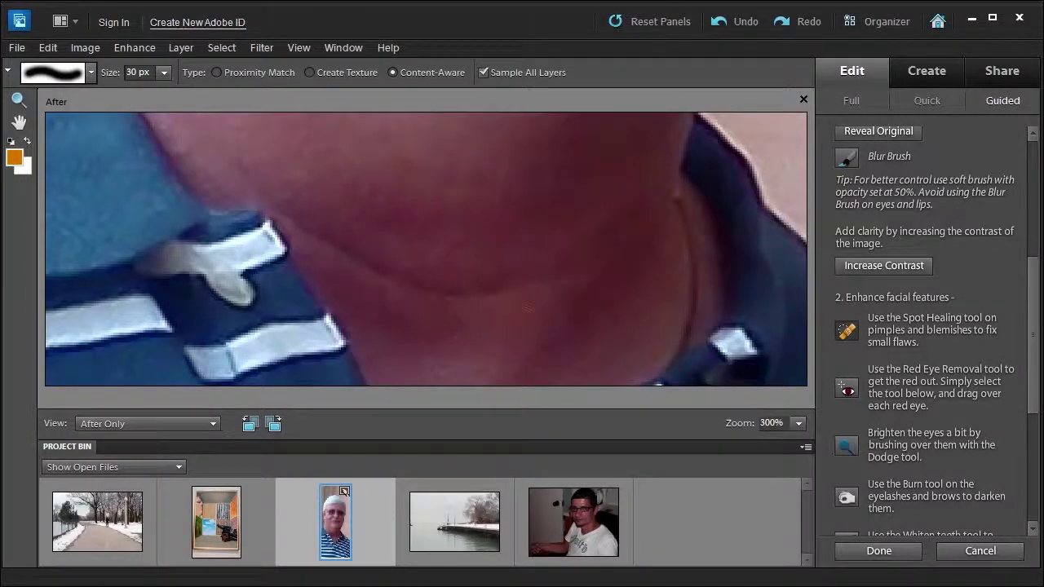
click(91, 72)
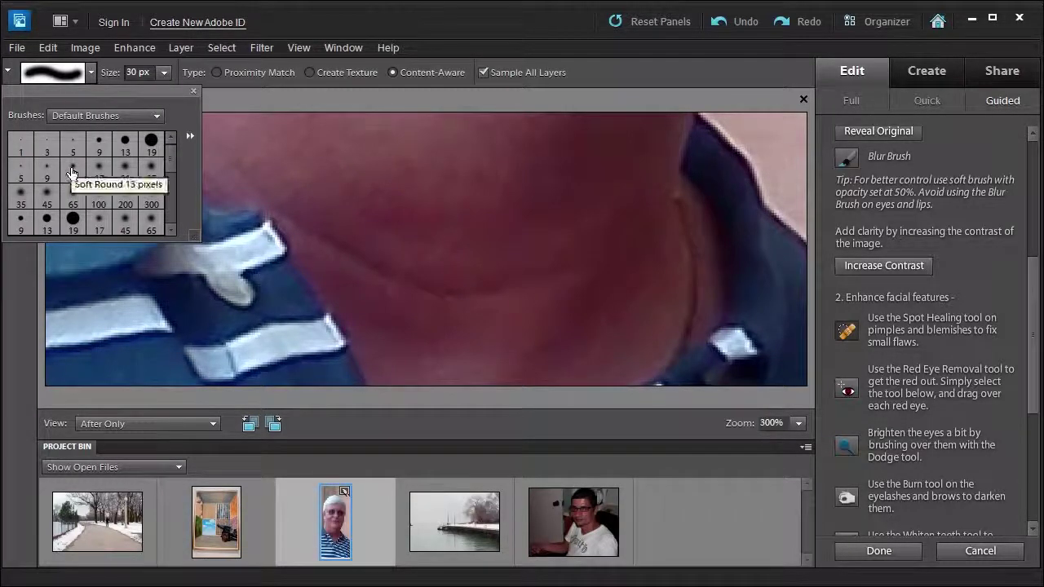
click(629, 74)
click(471, 295)
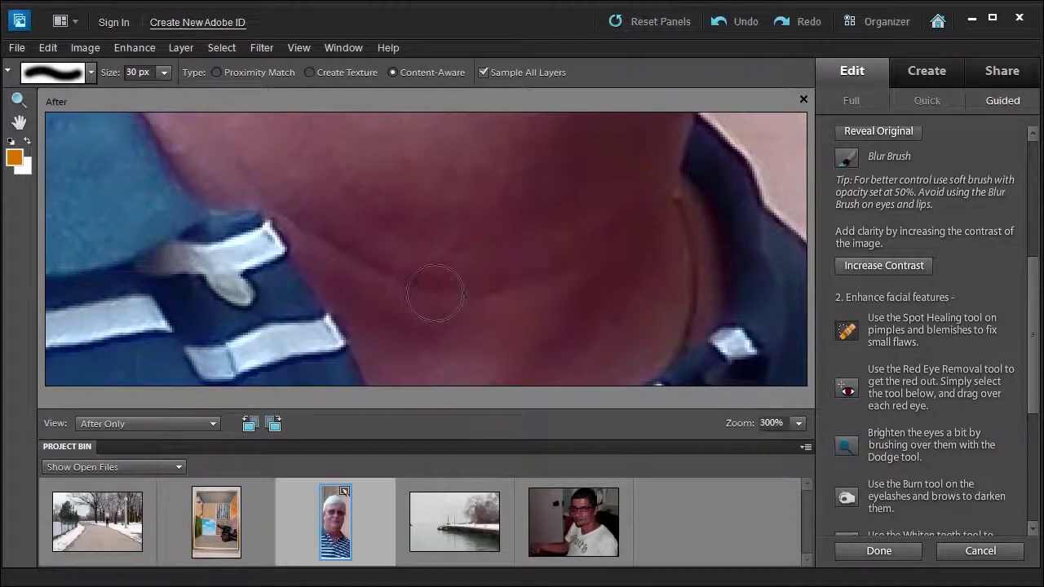
click(436, 294)
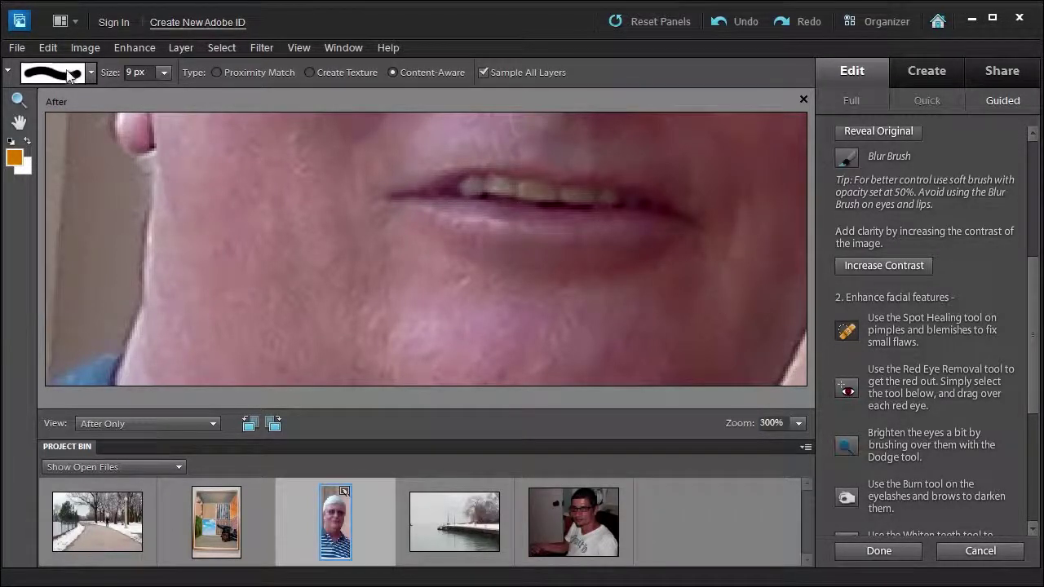
- Heal the mark running down the chin and the remaining chin spots
drag(737, 190, 725, 270)
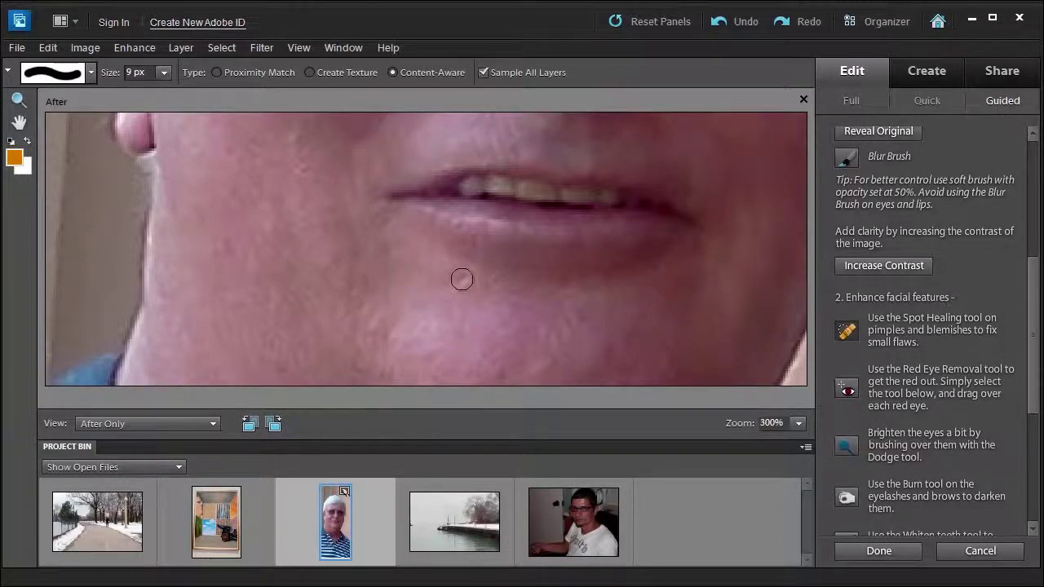
click(470, 333)
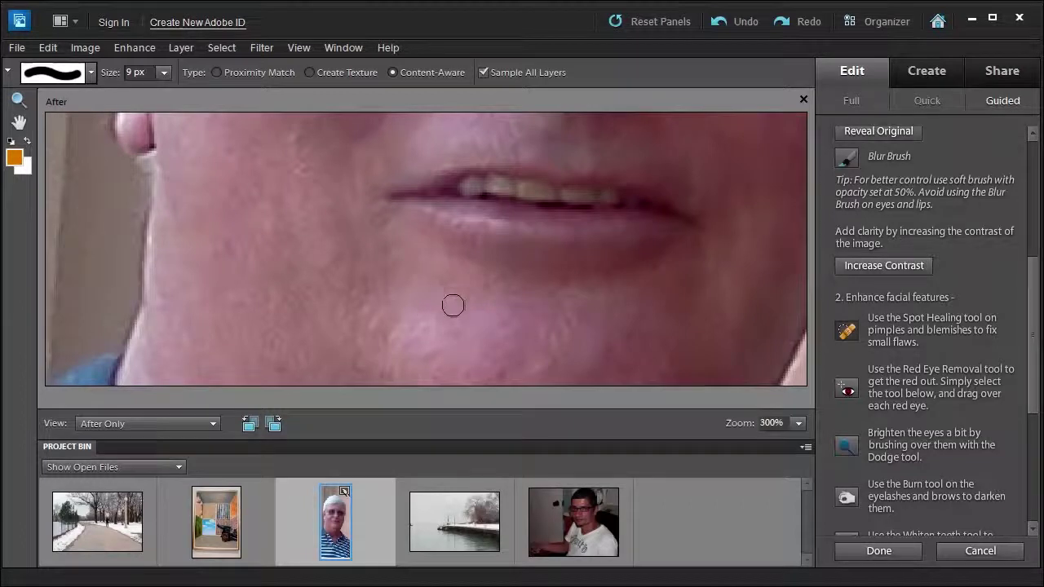
click(453, 306)
click(560, 321)
click(548, 341)
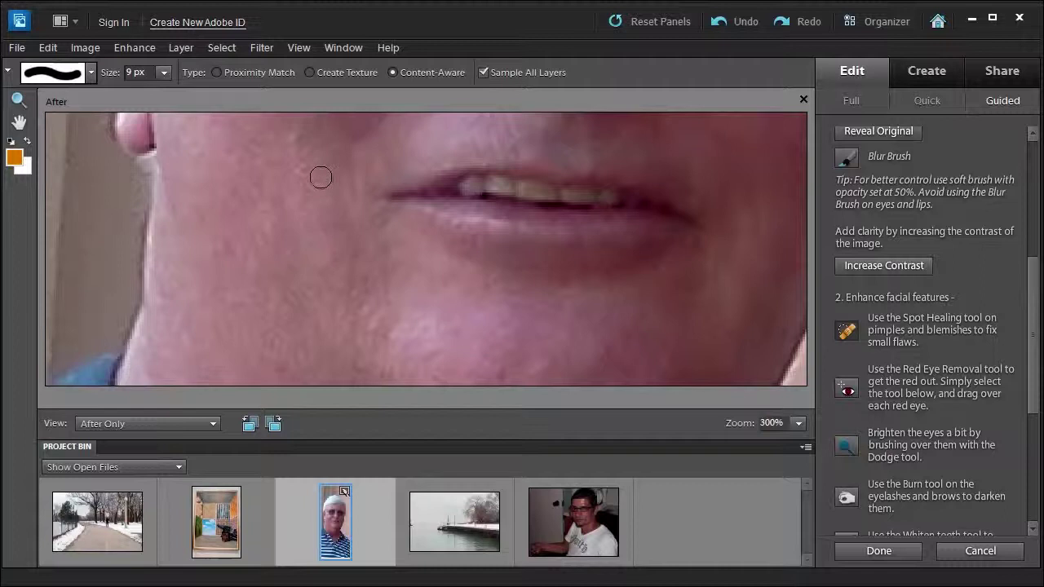
drag(310, 182, 303, 411)
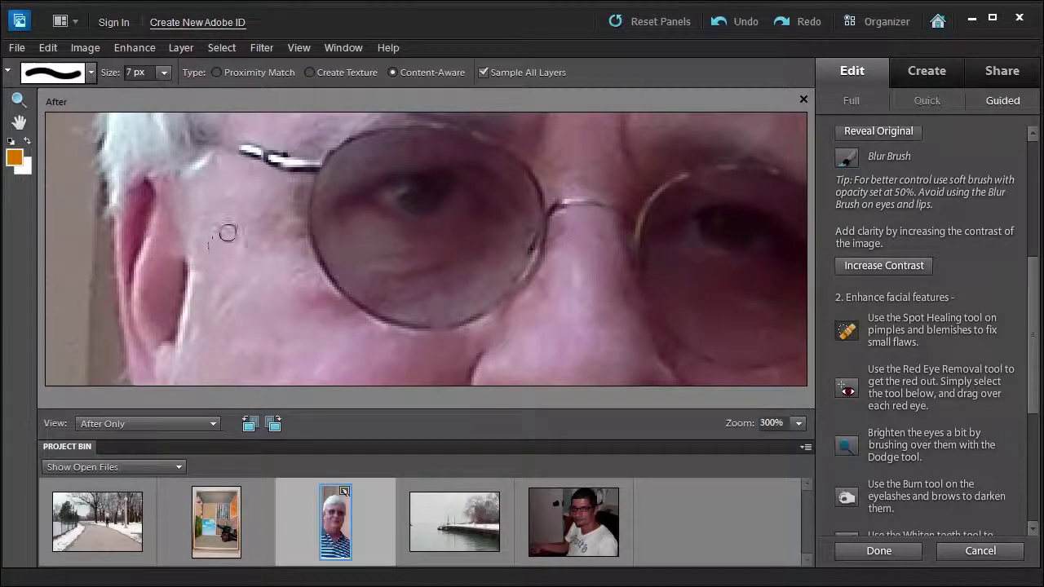
drag(214, 235, 209, 253)
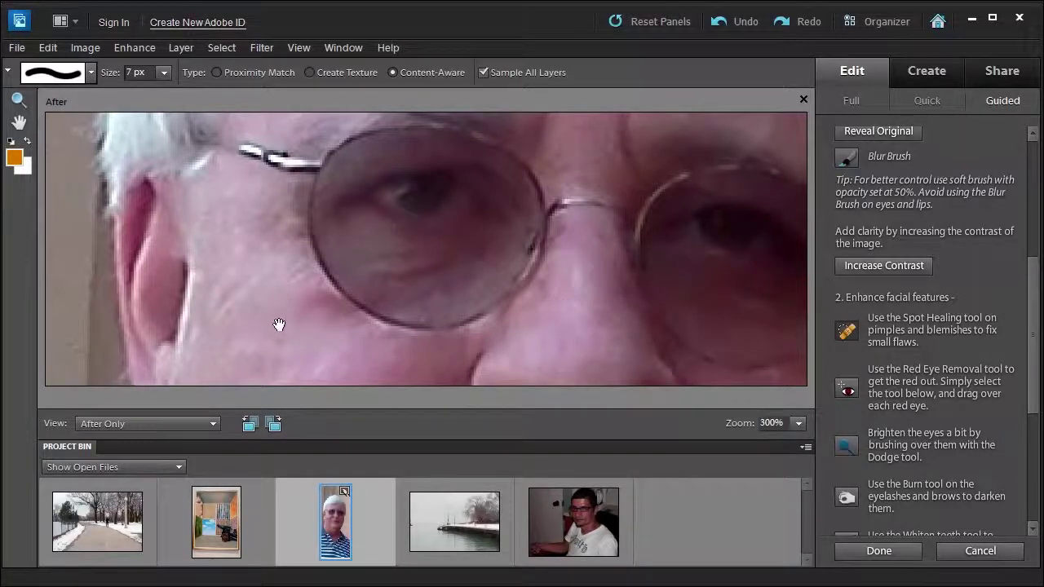
scroll(272, 252, up, 10)
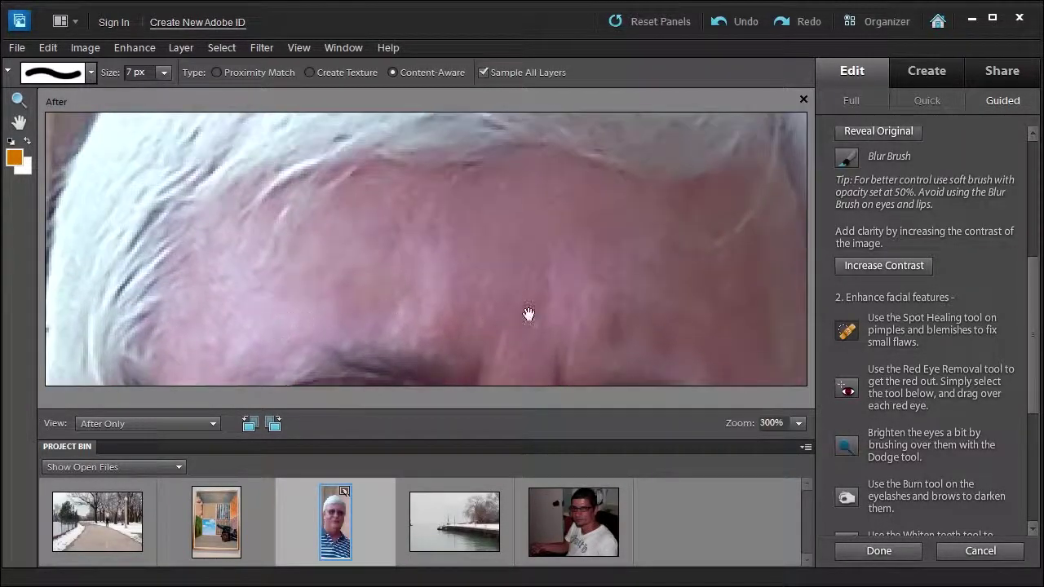
drag(529, 314, 289, 160)
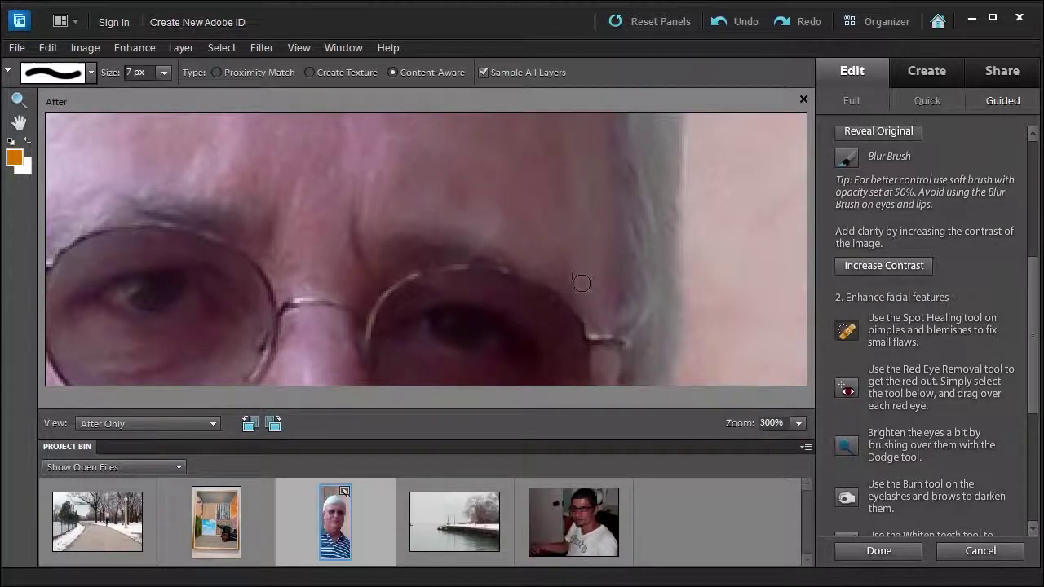
drag(346, 337, 408, 230)
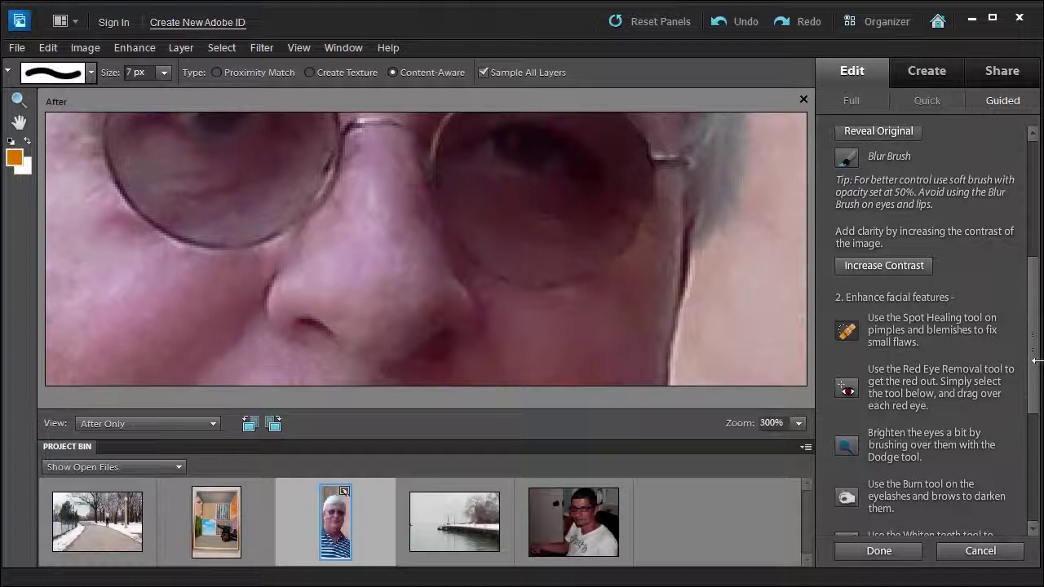
scroll(863, 349, down, 3)
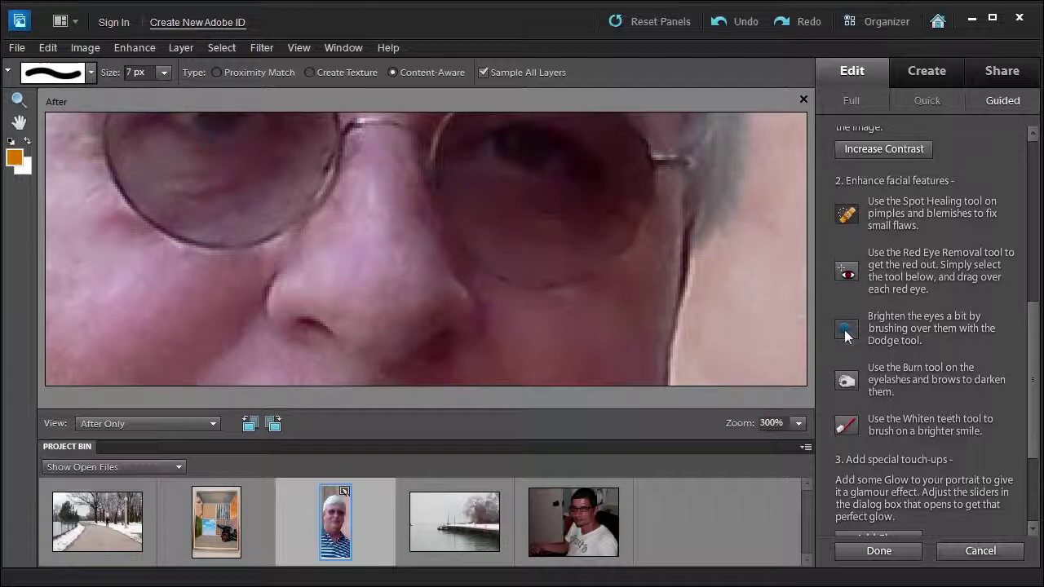
- Lighten the eye behind the left lens with the Dodge tool at 6% exposure
click(846, 333)
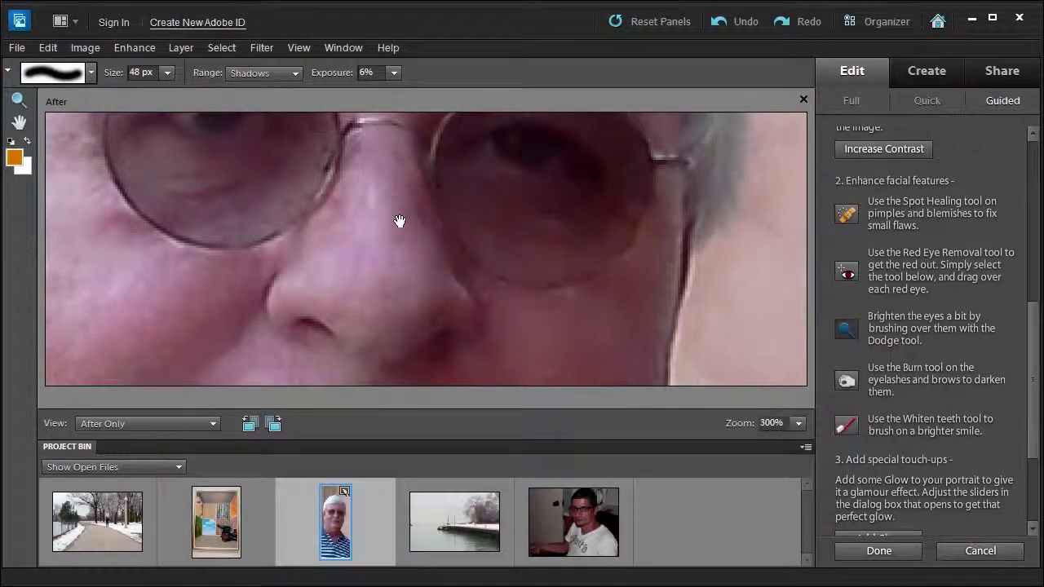
mouse_move(401, 221)
mouse_down()
mouse_move(412, 360)
mouse_move(414, 329)
mouse_up()
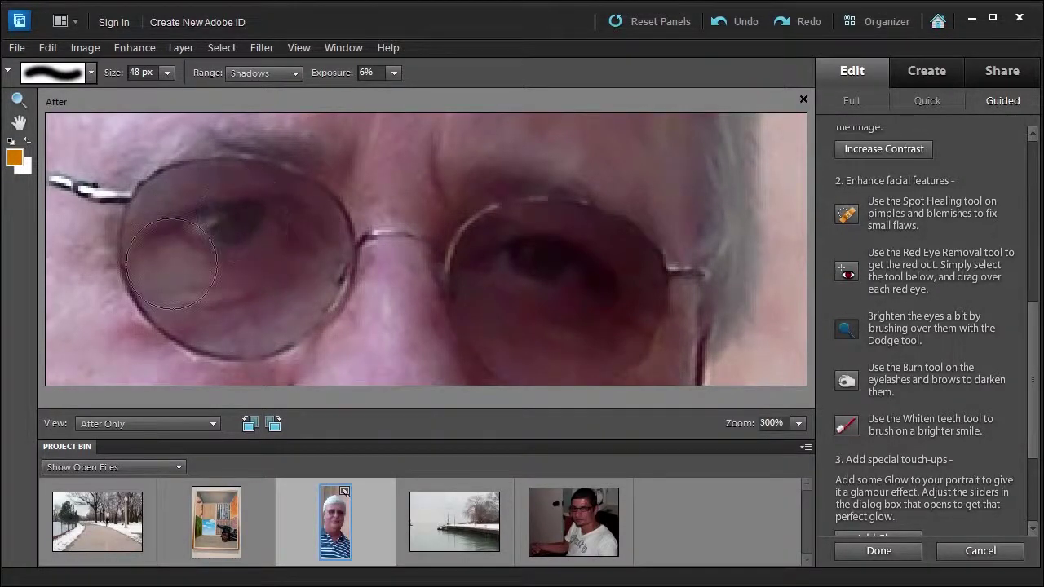
mouse_move(481, 262)
mouse_down()
mouse_move(502, 245)
mouse_move(555, 253)
mouse_move(565, 302)
mouse_move(536, 286)
mouse_move(551, 237)
mouse_move(595, 305)
mouse_move(589, 298)
mouse_up()
mouse_move(527, 310)
mouse_down()
mouse_move(528, 262)
mouse_move(581, 266)
mouse_move(554, 302)
mouse_up()
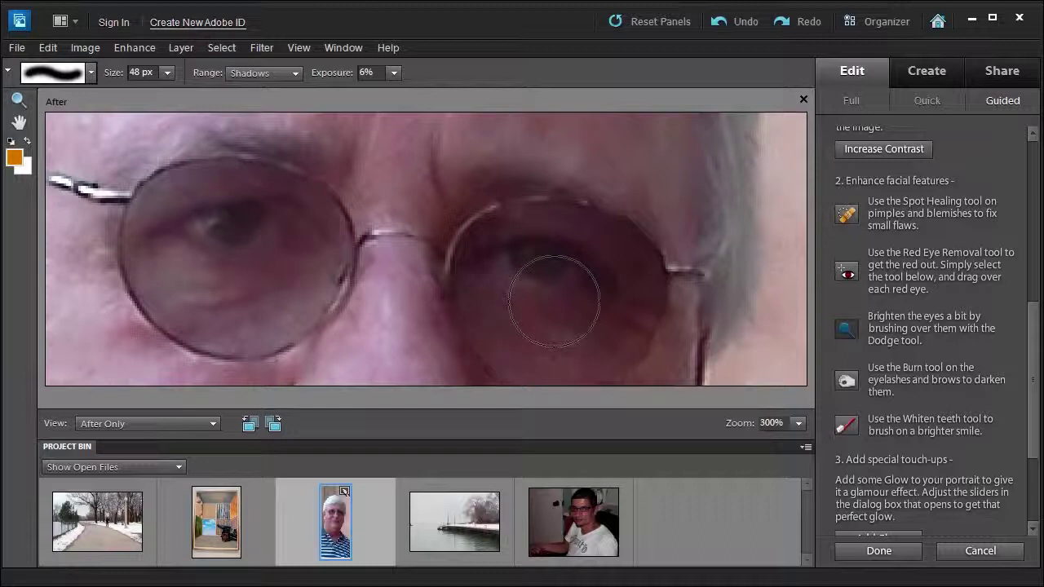
- Select the Burn tool and lower its midtones exposure to 16%
click(845, 383)
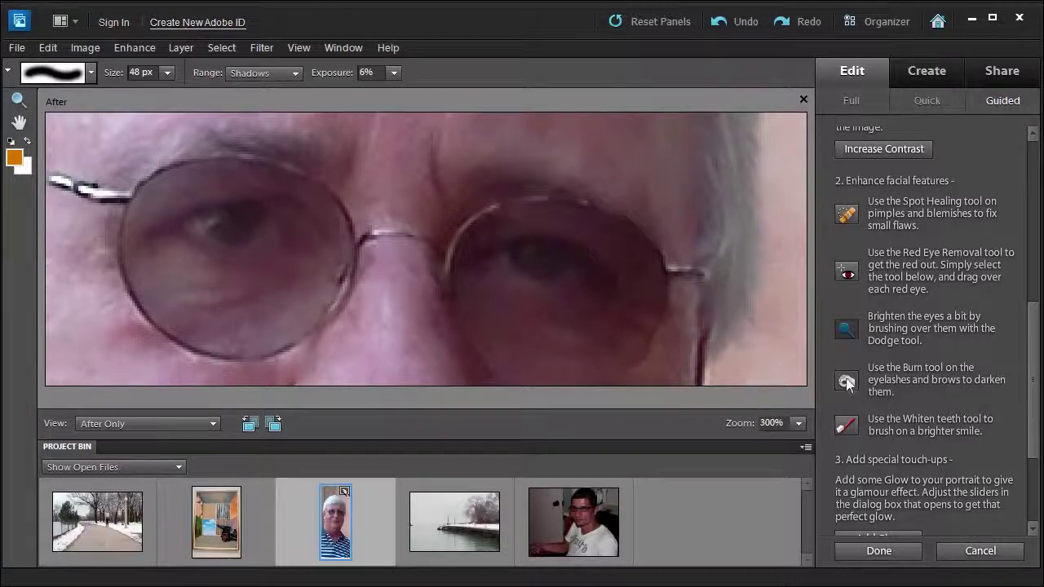
click(847, 385)
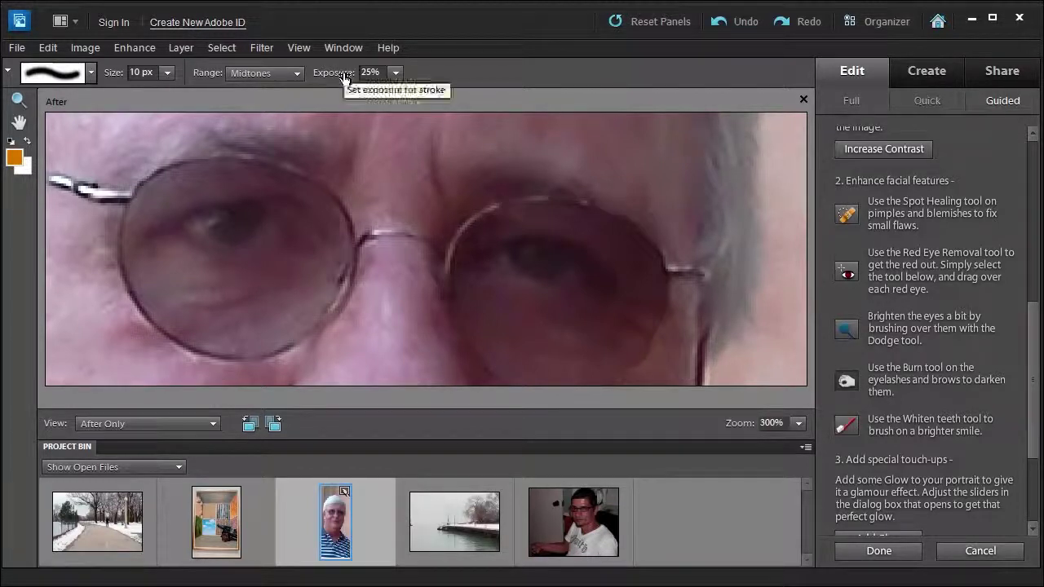
drag(342, 77, 333, 77)
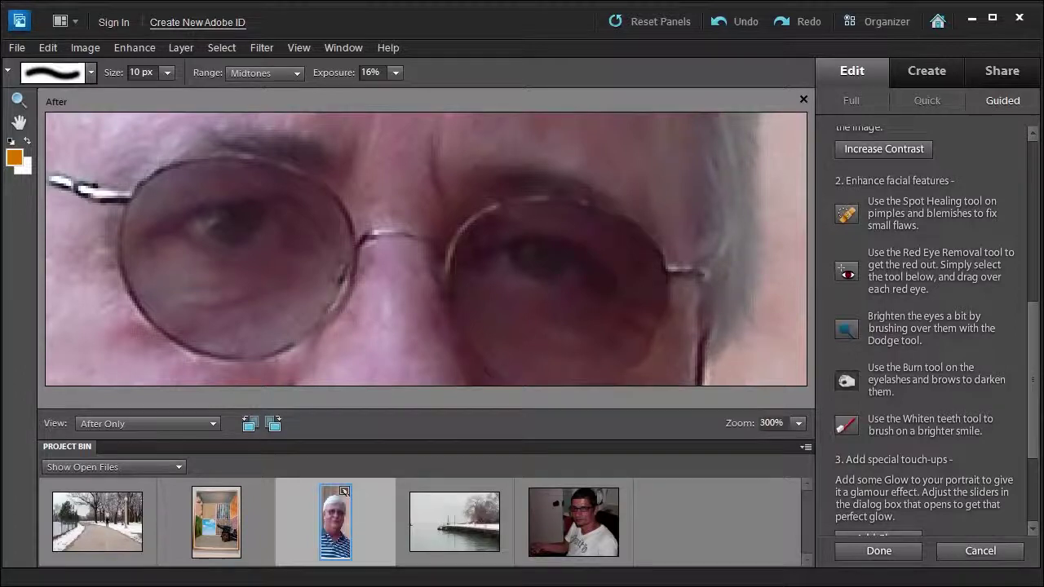
- Brush a Whiten Teeth selection over the upper teeth, trimming it off the lower lip
click(845, 428)
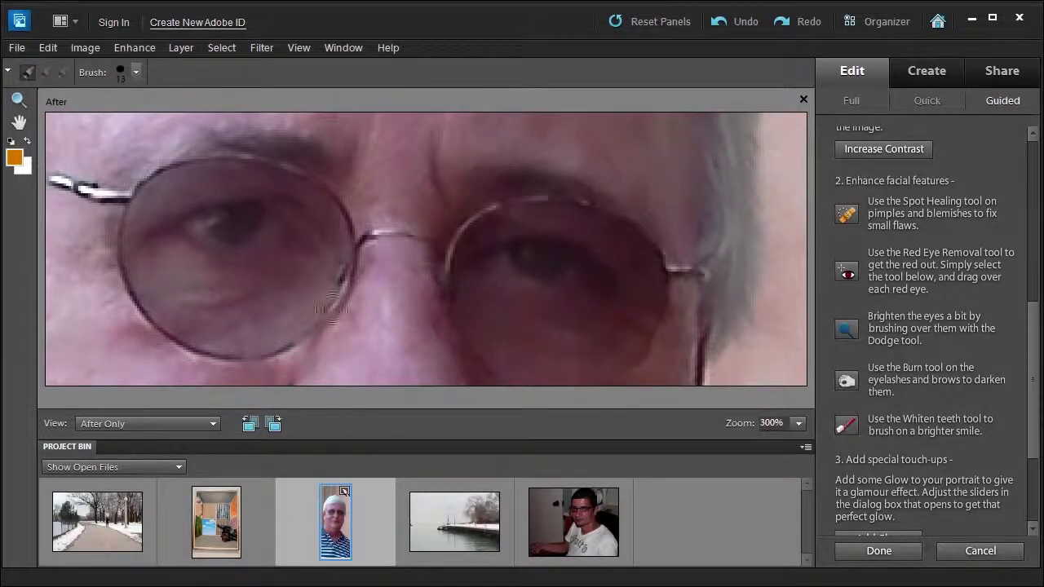
scroll(384, 296, down, 4)
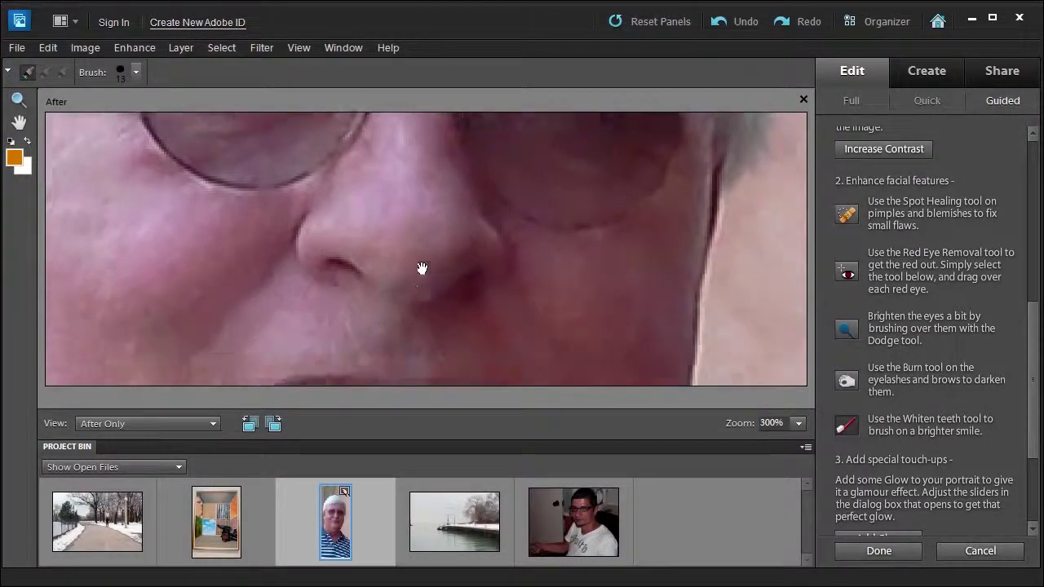
scroll(422, 269, down, 3)
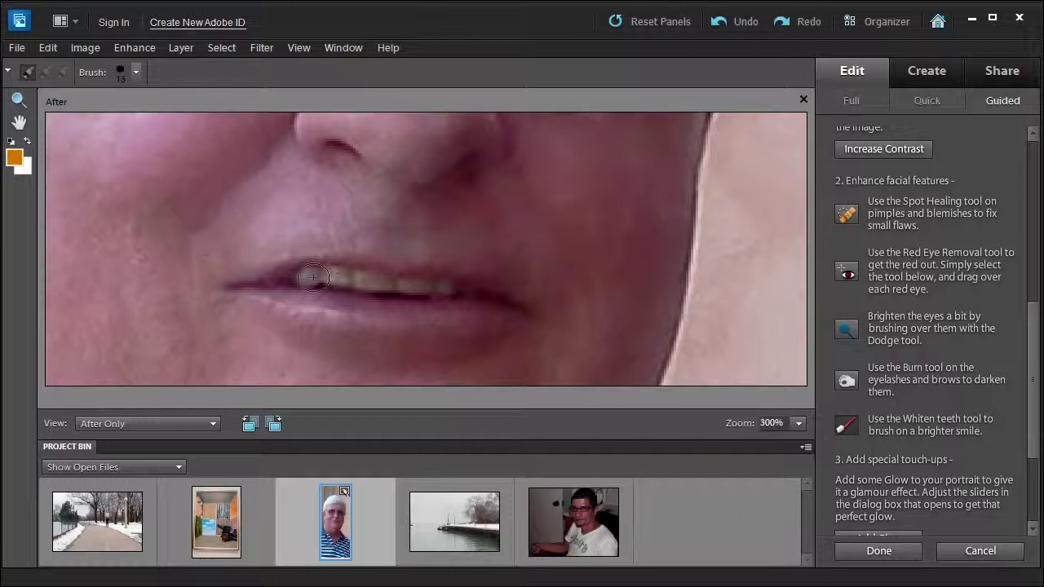
mouse_move(313, 277)
mouse_down()
mouse_move(451, 299)
mouse_move(457, 325)
mouse_move(477, 303)
mouse_up()
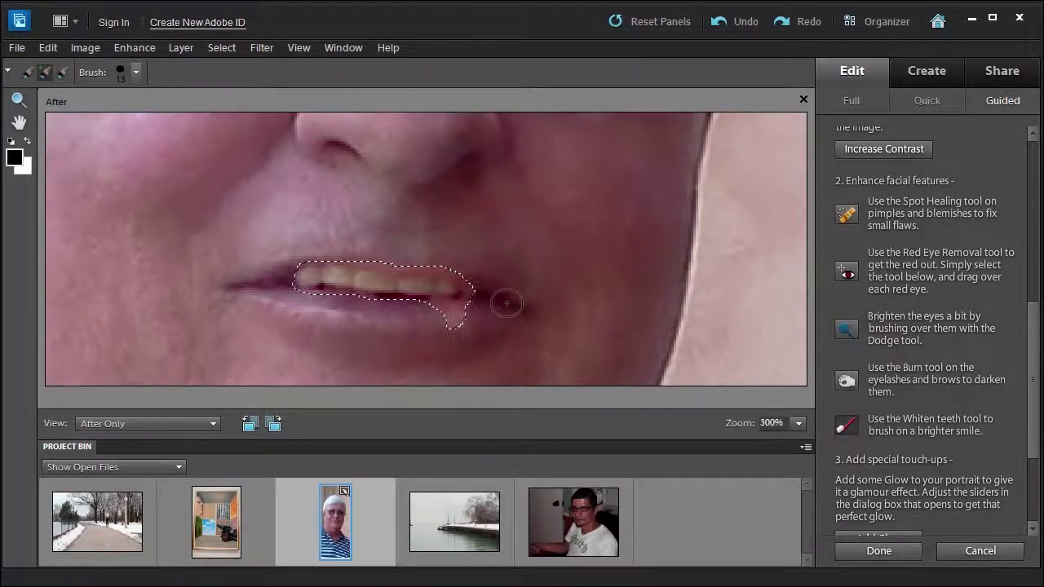
click(62, 72)
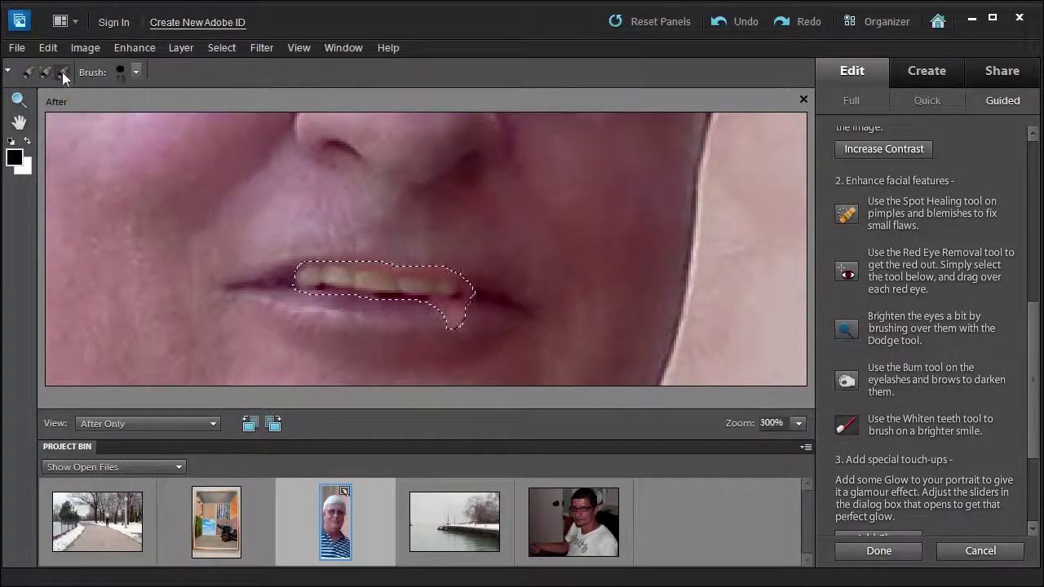
drag(457, 324, 432, 318)
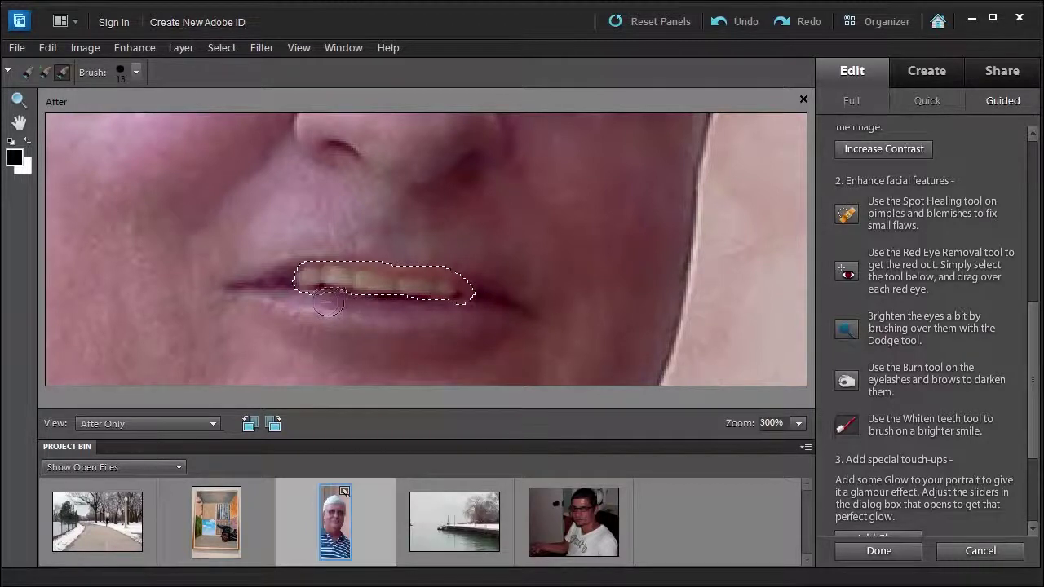
drag(326, 304, 339, 304)
- Zoom in to check the whitened teeth, then deselect the teeth selection
key(ctrl+equal)
key(ctrl+equal)
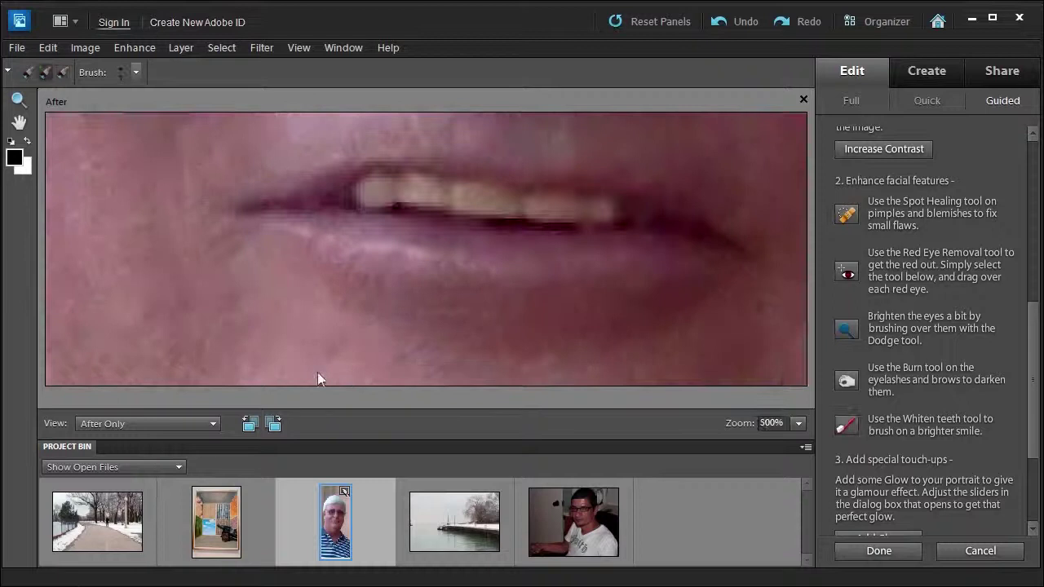
click(854, 426)
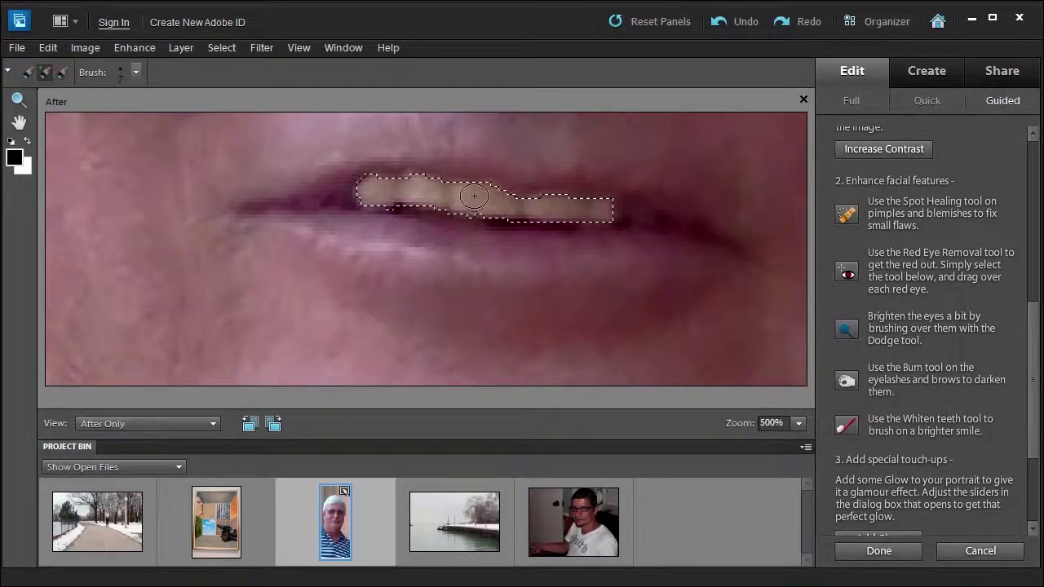
double_click(19, 123)
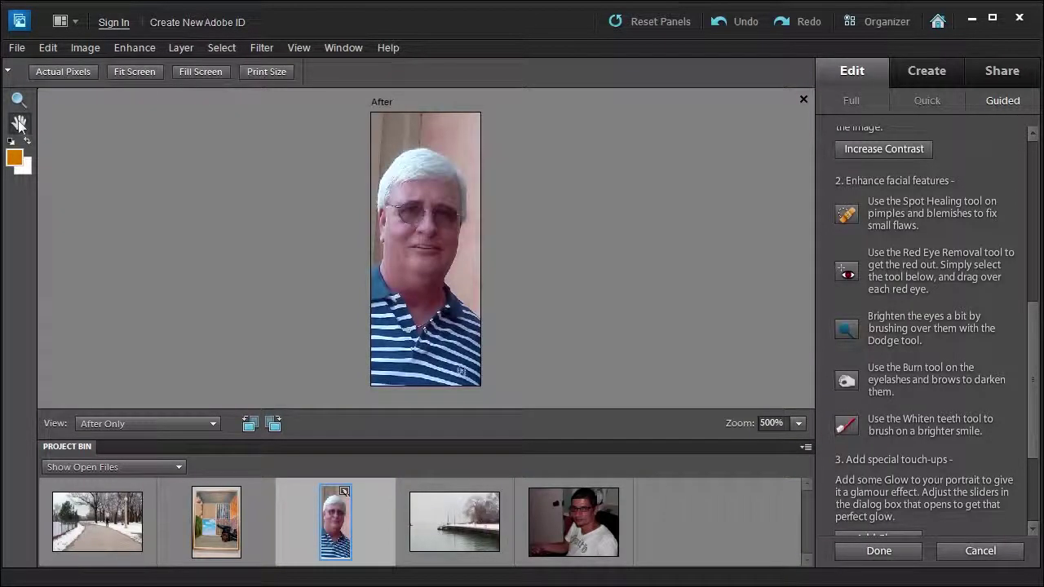
click(18, 99)
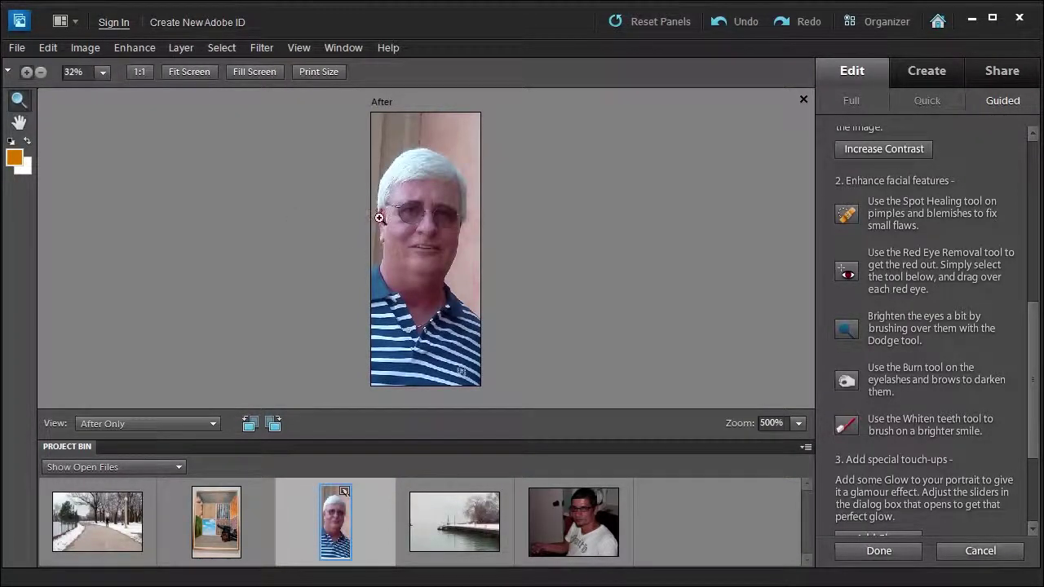
click(555, 315)
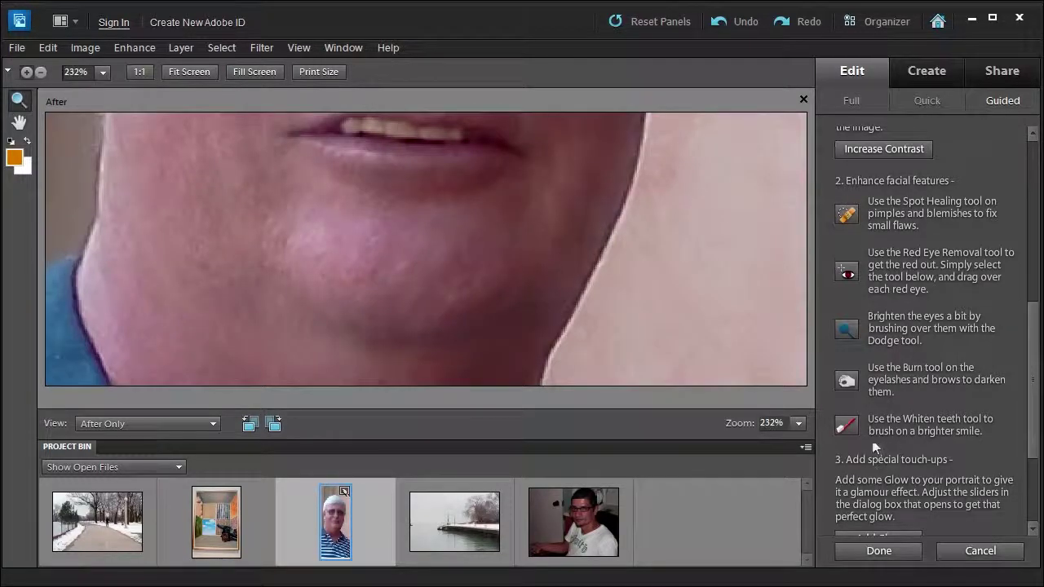
click(847, 425)
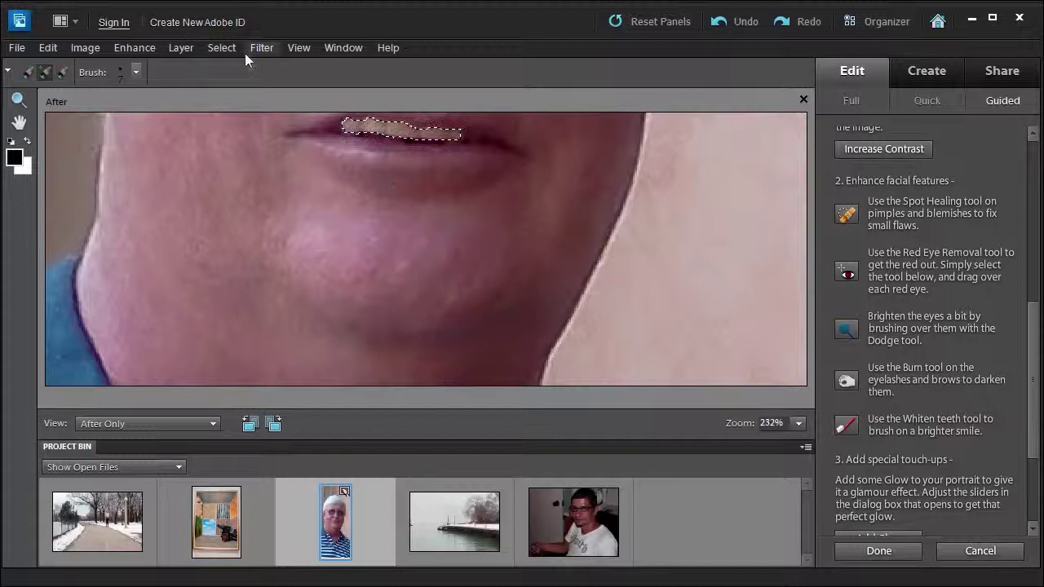
click(222, 48)
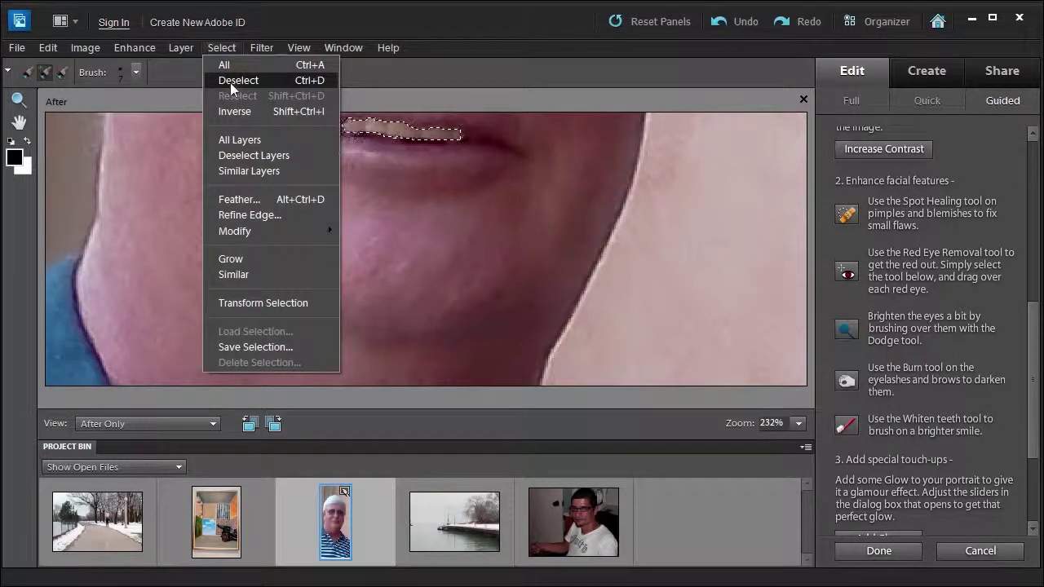
click(234, 82)
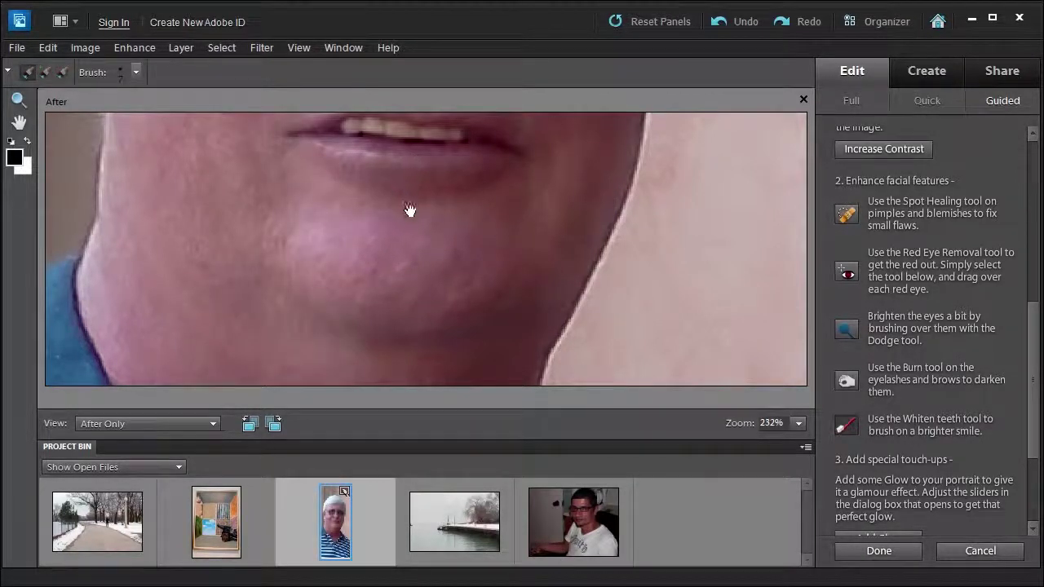
drag(410, 212, 474, 373)
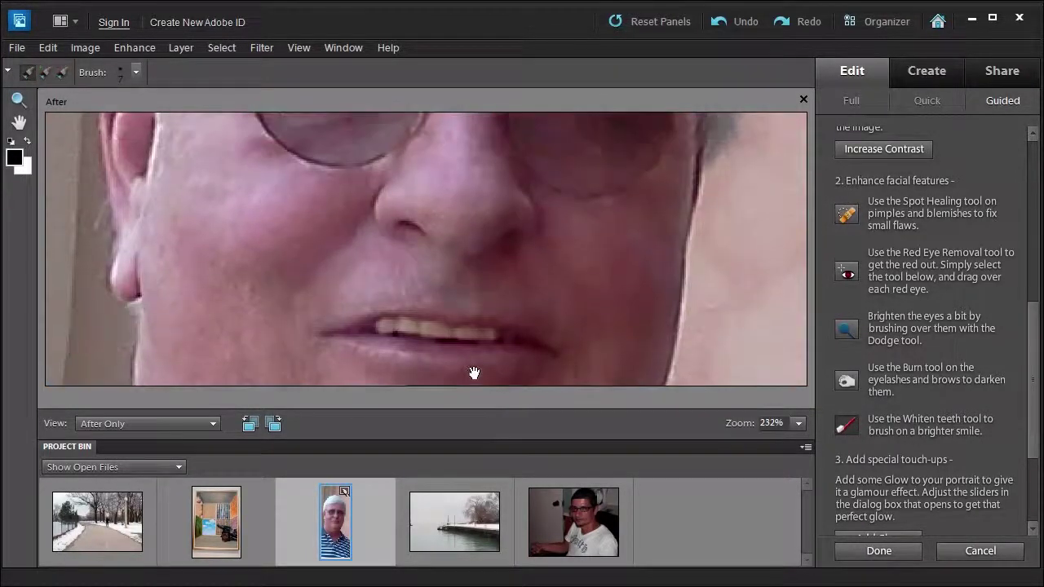
- Zoom out to 100% and switch to Before & After - Horizontal view
click(17, 100)
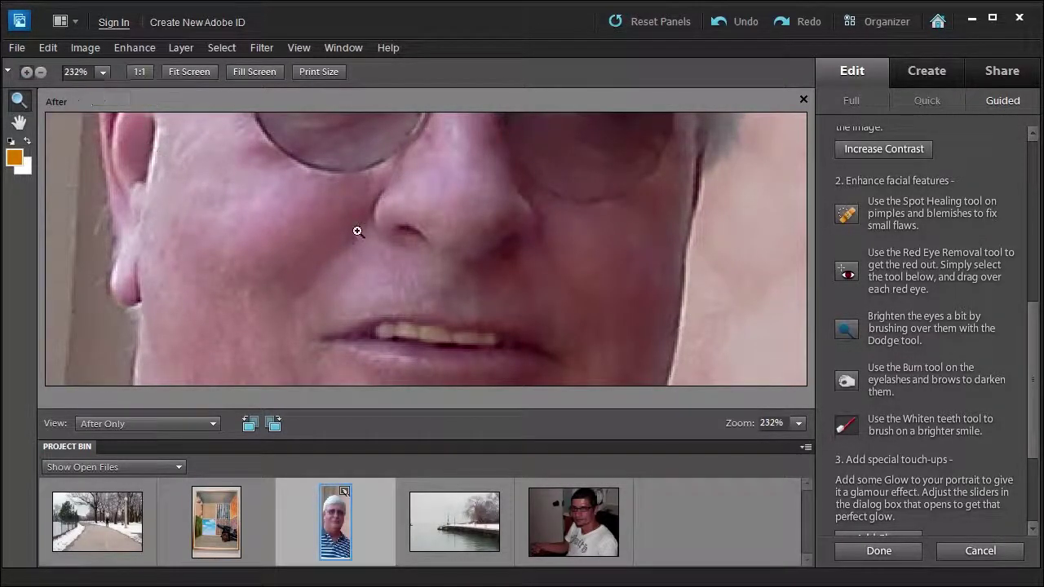
alt+click(455, 246)
alt+click(455, 246)
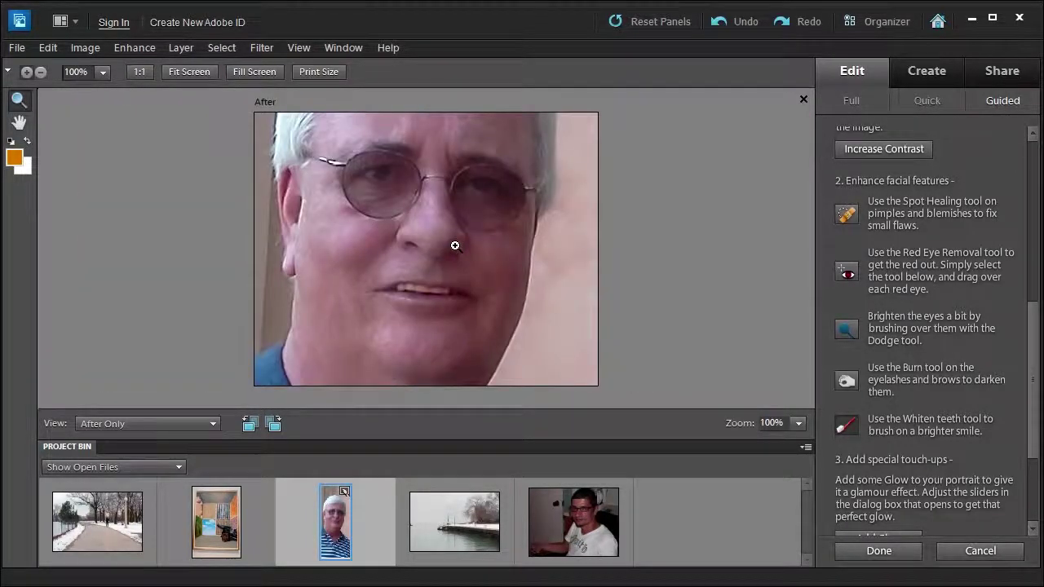
click(183, 424)
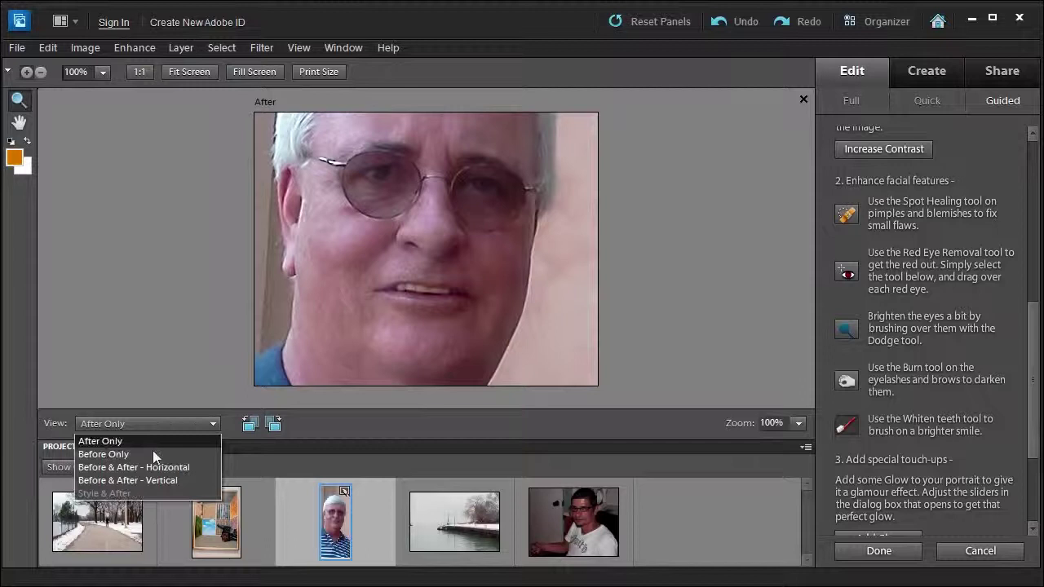
click(149, 458)
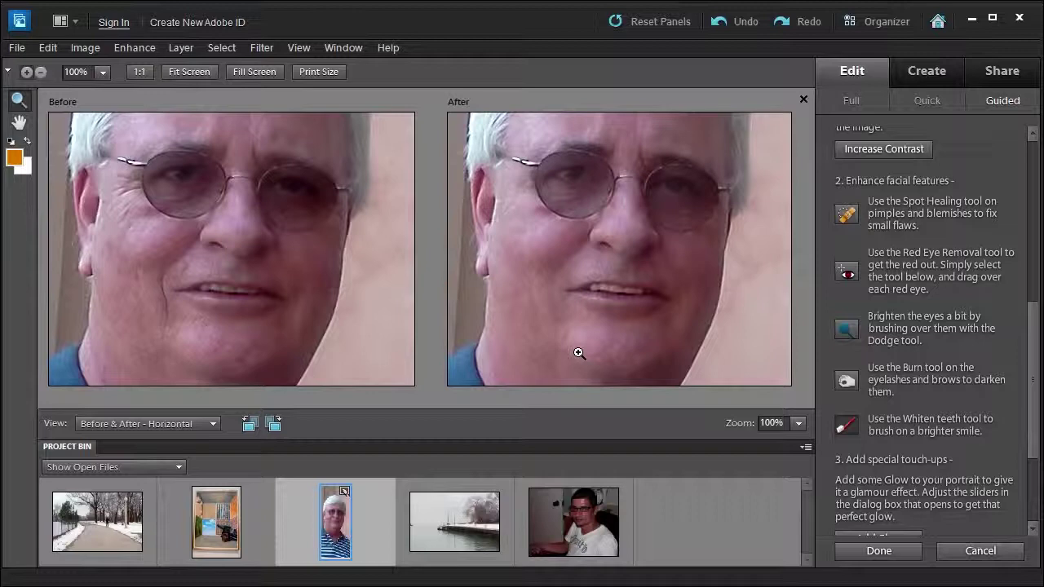
- Return to After Only view and open Smart Blur for the skin
scroll(1034, 357, down, 3)
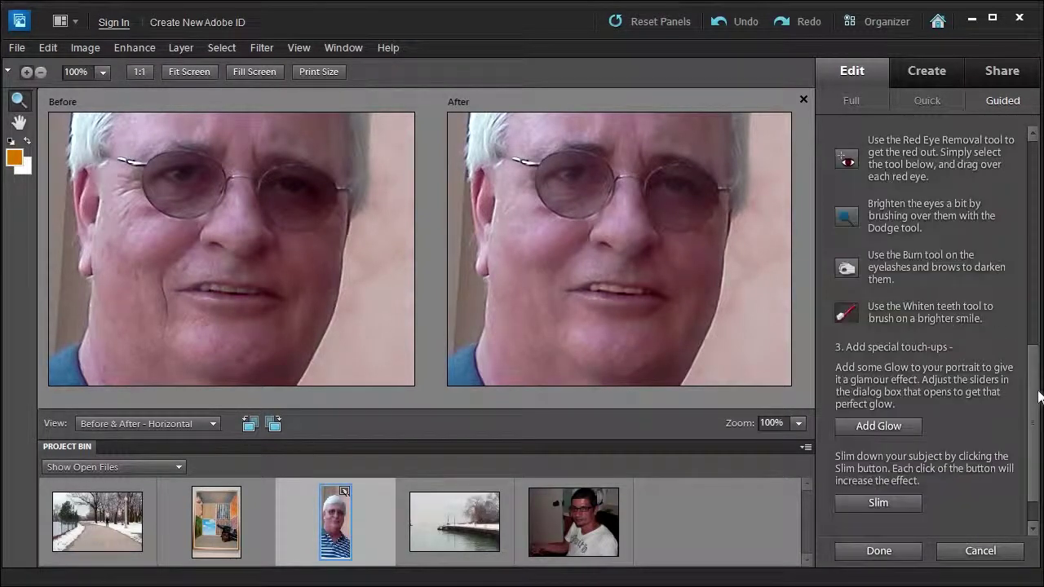
scroll(1028, 294, up, 9)
scroll(1022, 238, up, 3)
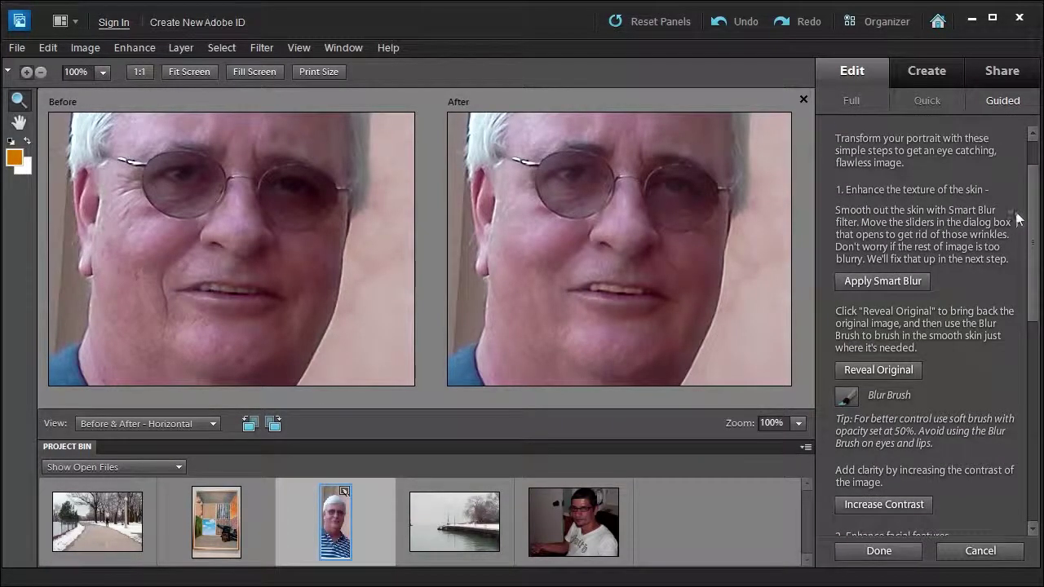
click(119, 425)
click(114, 437)
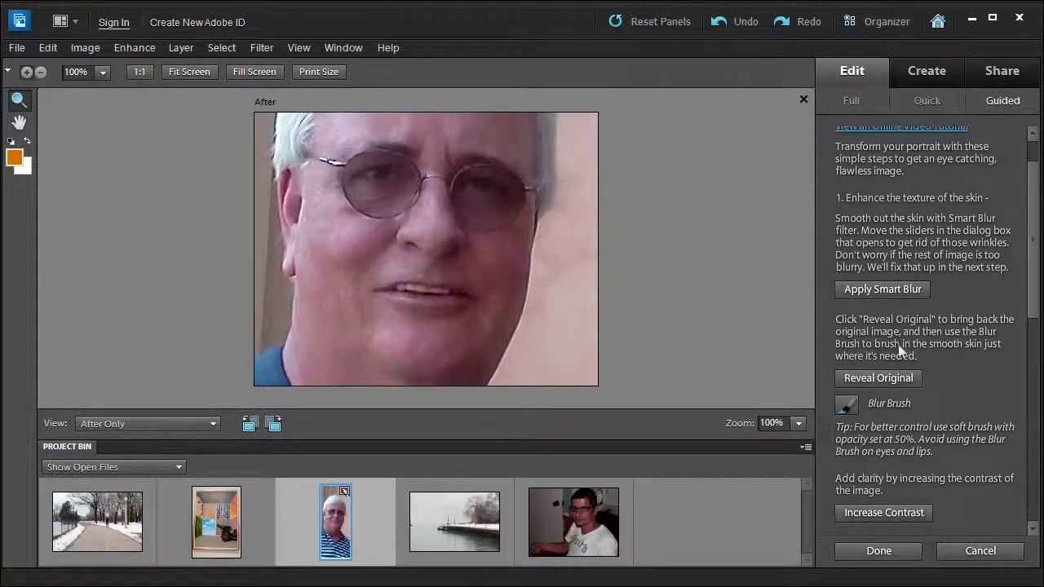
click(893, 288)
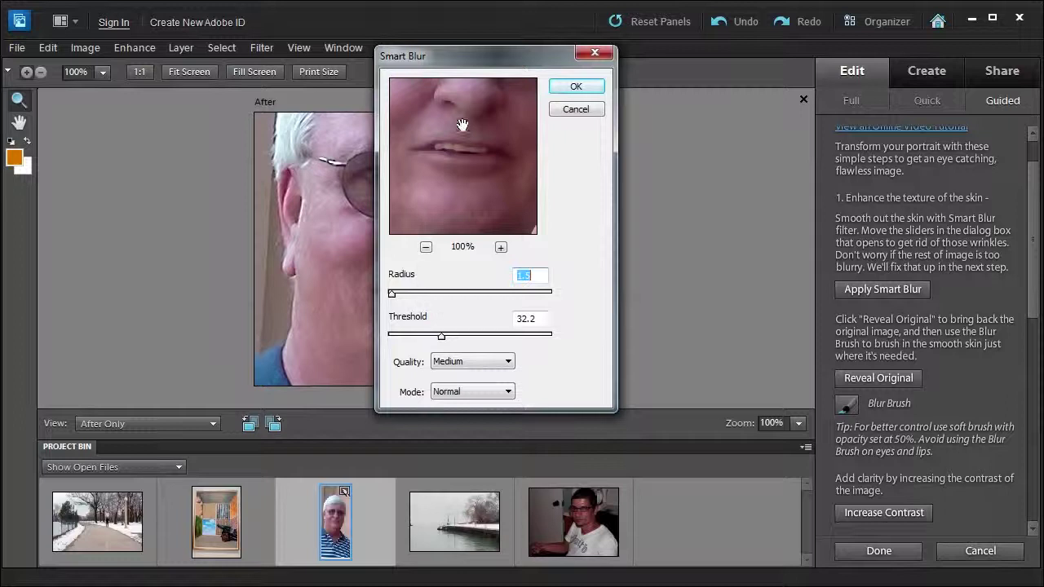
- Set Smart Blur to Radius 1.5, Threshold 7.1, High quality, checking the face in the preview
drag(461, 124, 459, 213)
drag(466, 111, 460, 156)
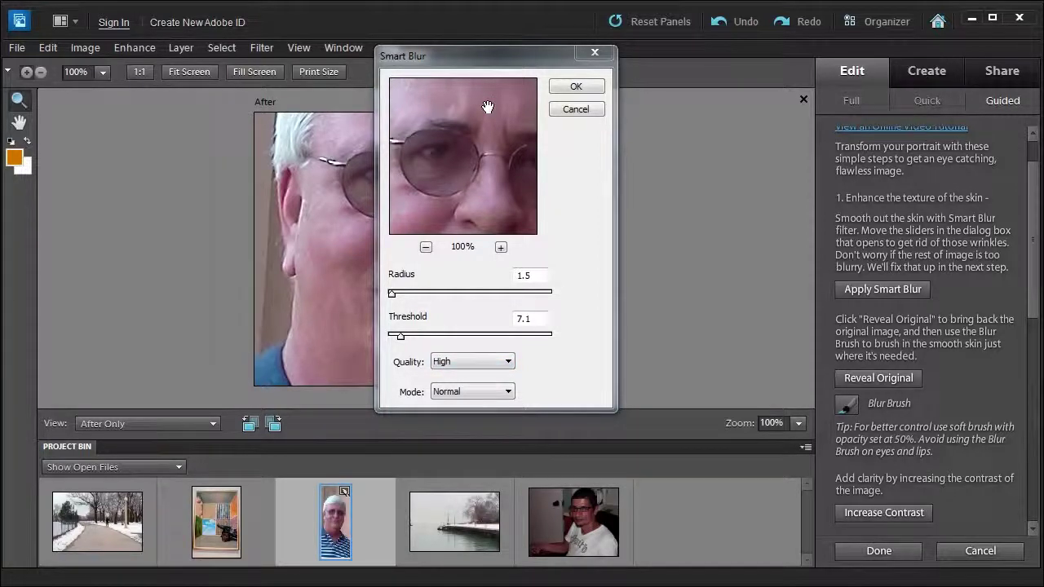
drag(487, 107, 489, 168)
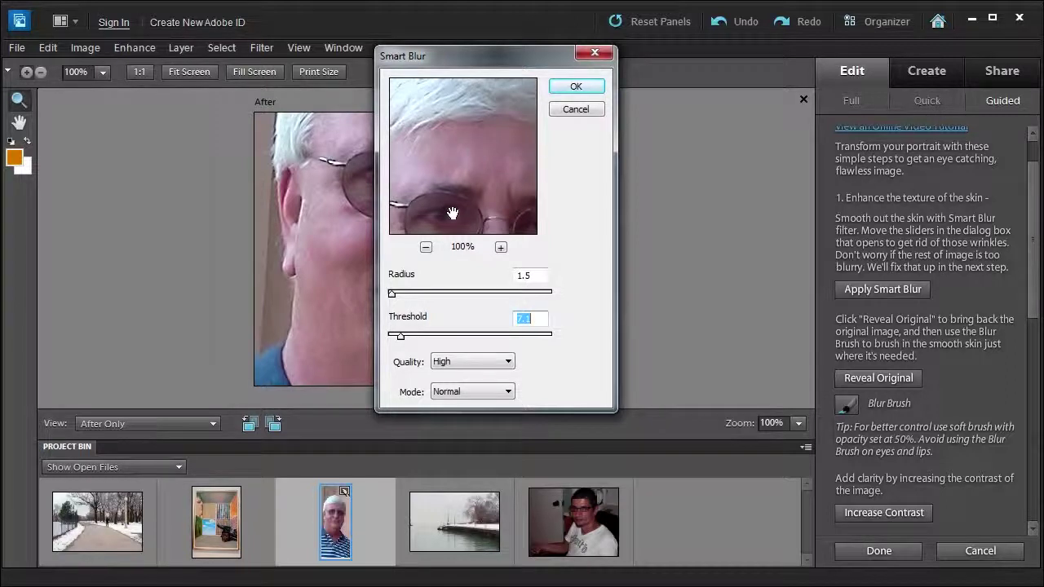
drag(453, 213, 460, 159)
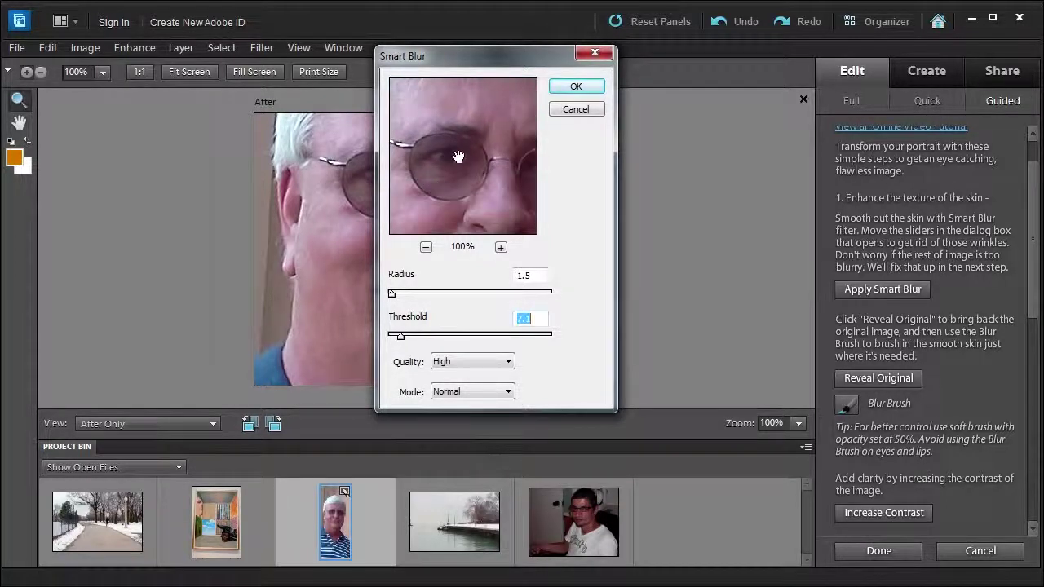
drag(446, 214, 489, 96)
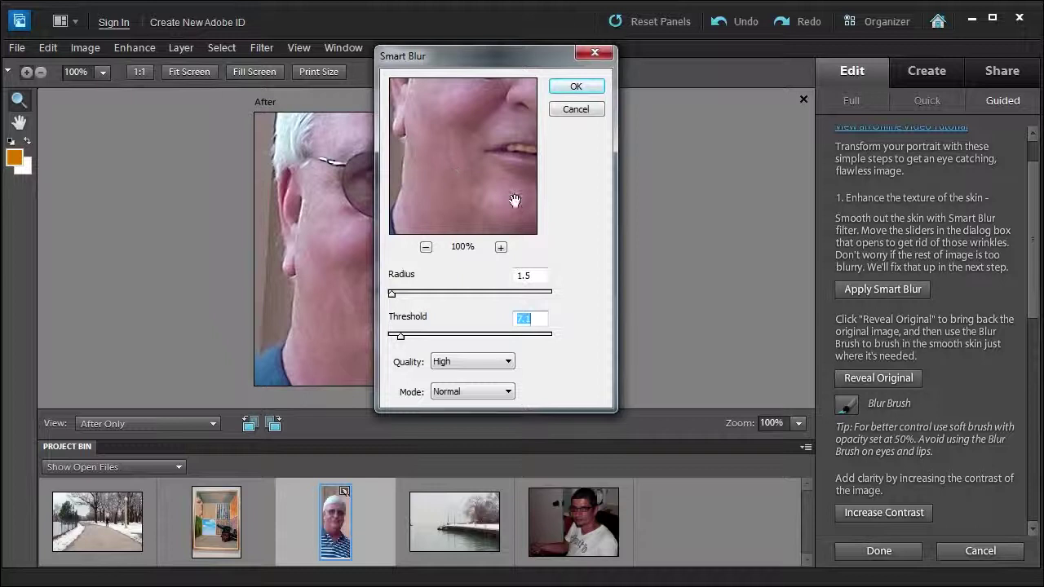
drag(465, 163, 432, 204)
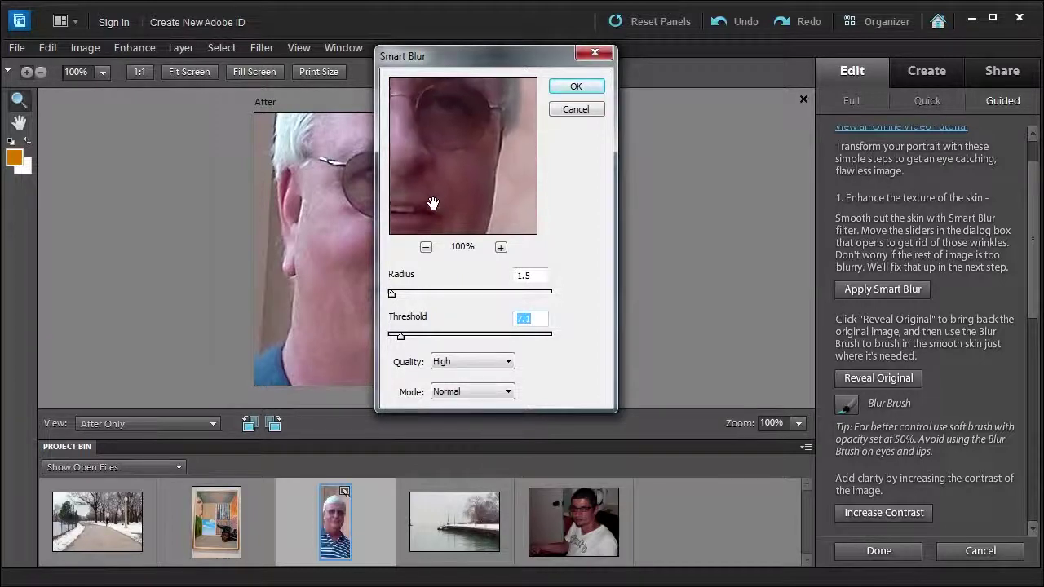
drag(415, 155, 471, 180)
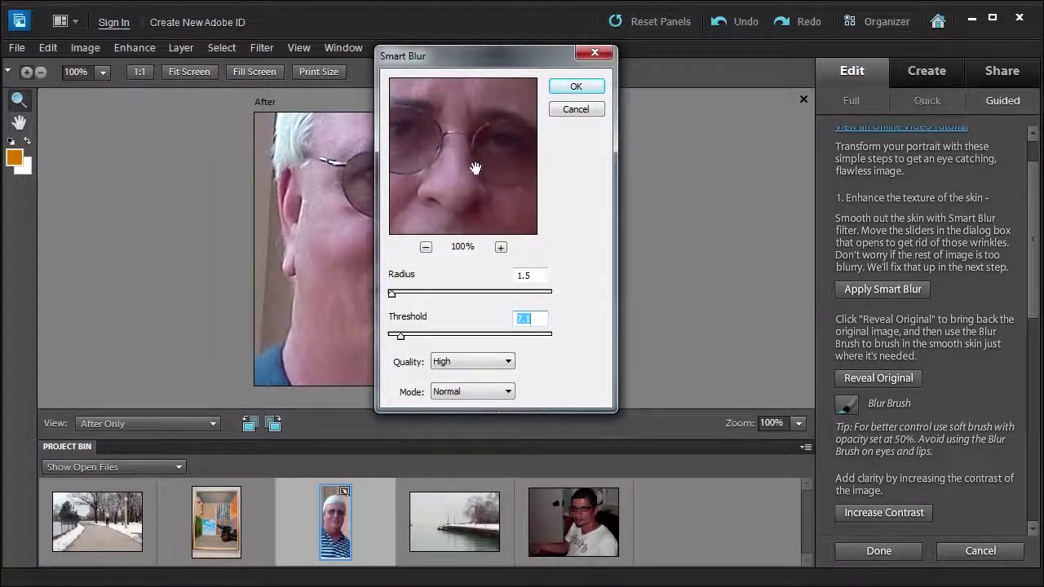
- Apply the Smart Blur and zoom the portrait in to 67%
click(576, 87)
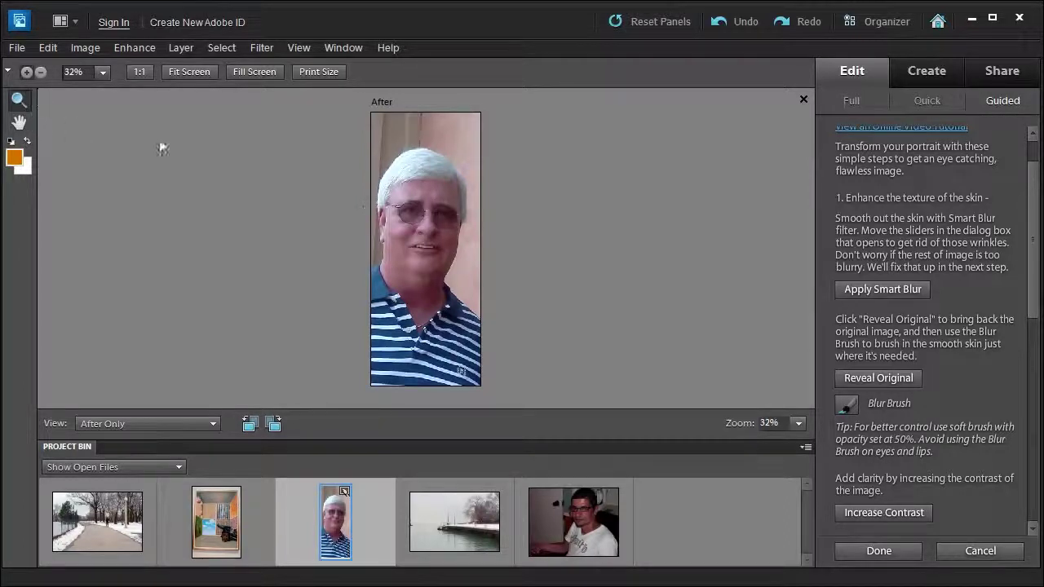
click(429, 229)
click(429, 230)
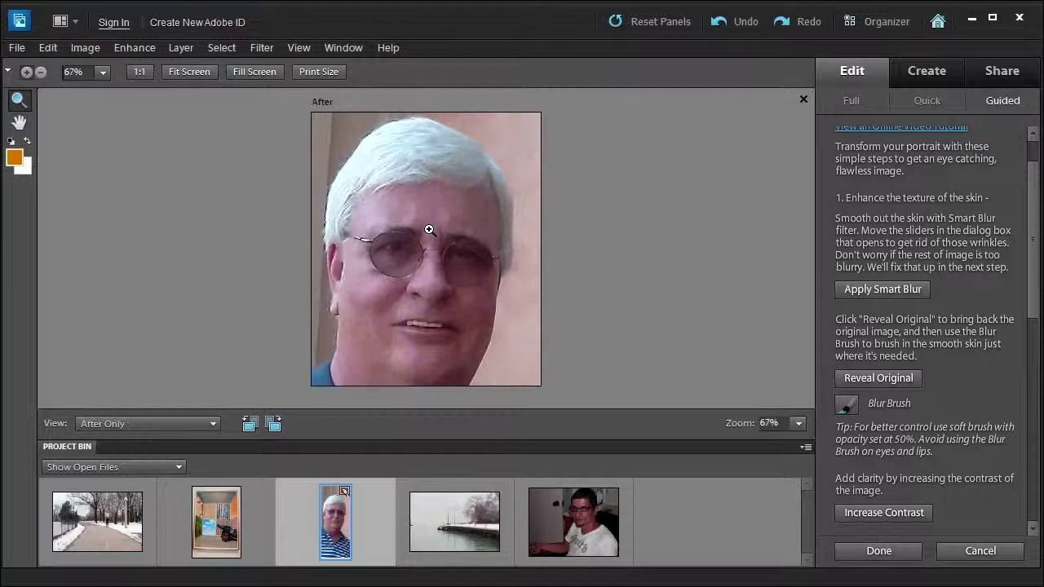
- Reveal the original unblurred image and zoom the face to 100%, showing the mouth
click(881, 379)
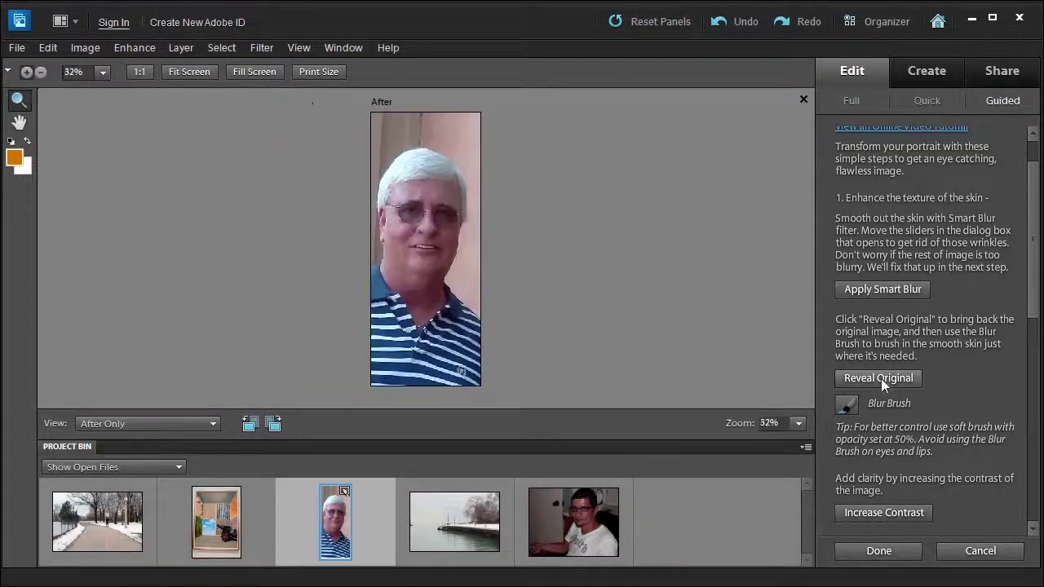
click(434, 219)
click(434, 219)
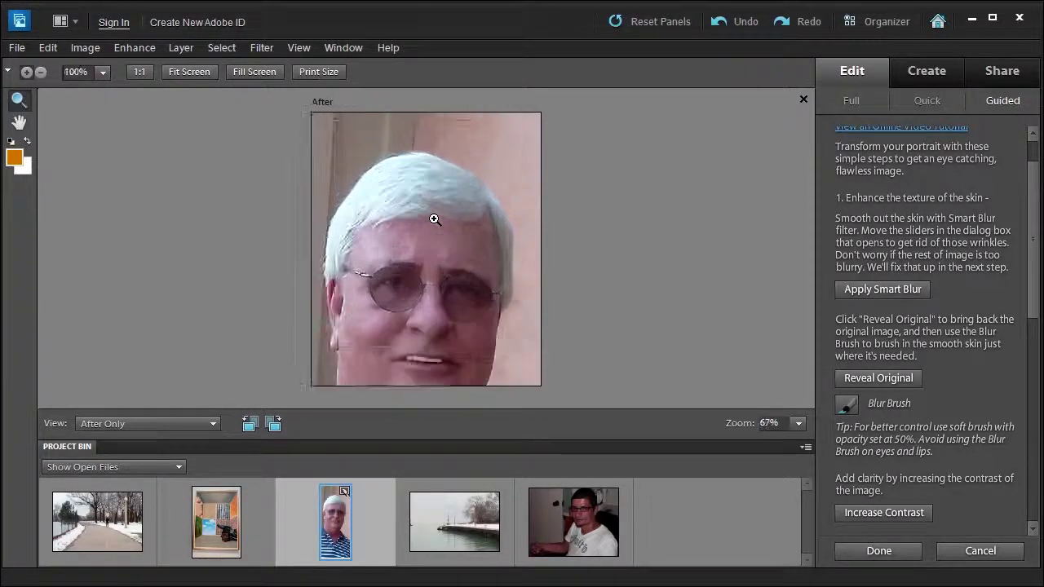
click(434, 219)
drag(509, 299, 444, 237)
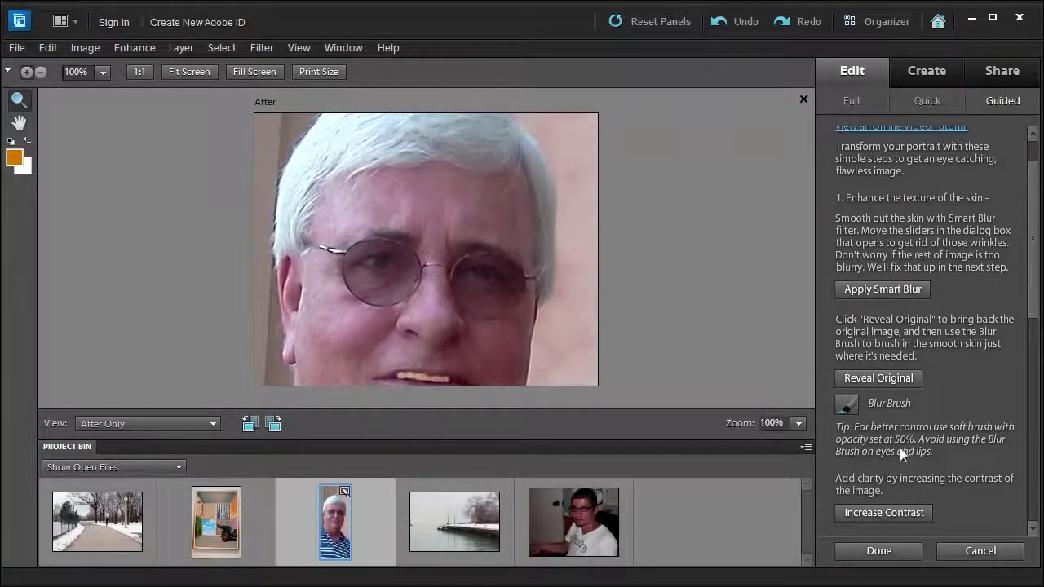
- Blur the forehead wrinkles with a 19 px Blur Brush at reduced opacity
click(841, 406)
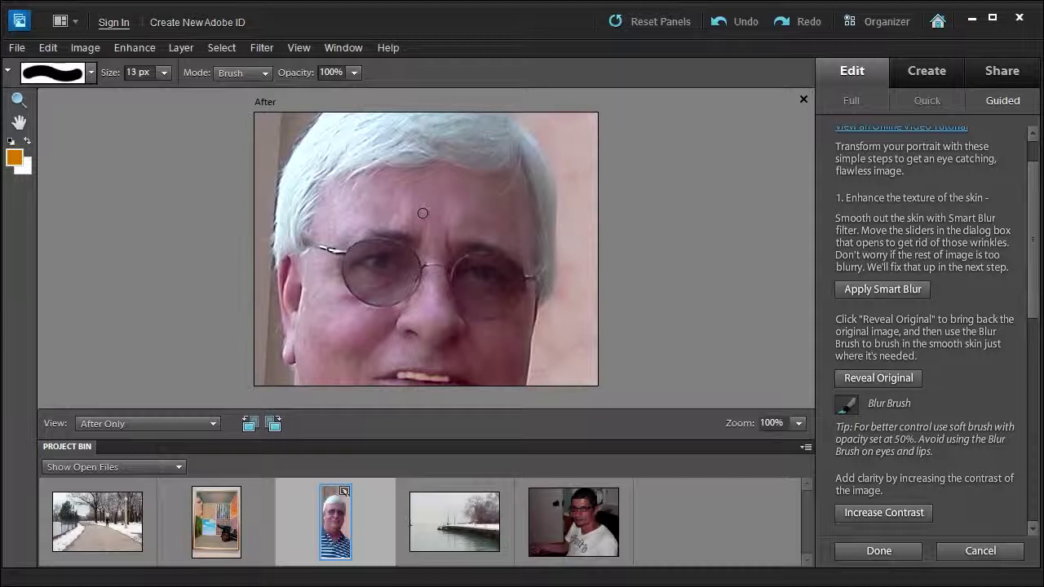
drag(315, 78, 256, 83)
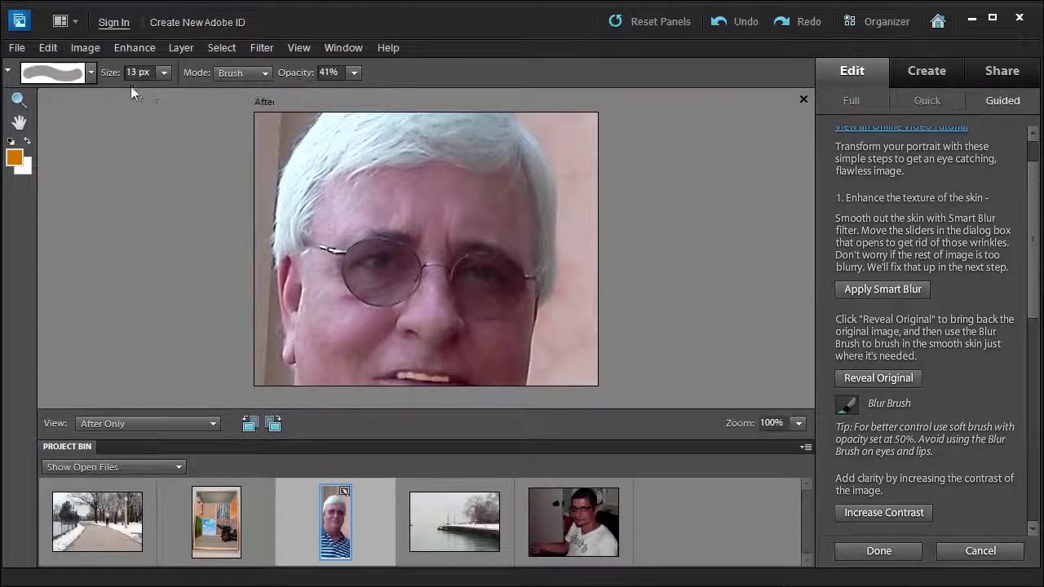
click(91, 75)
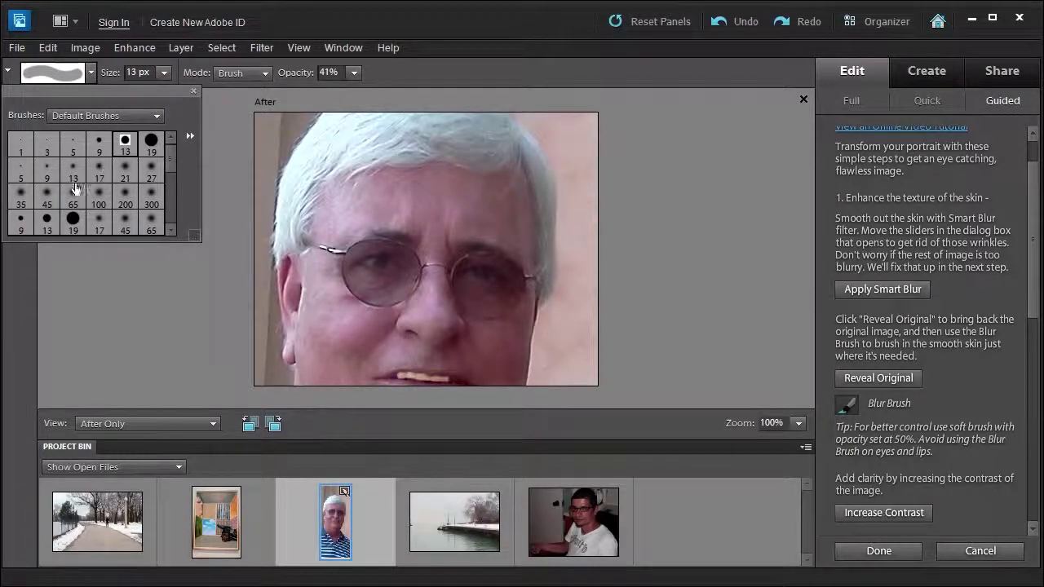
click(148, 143)
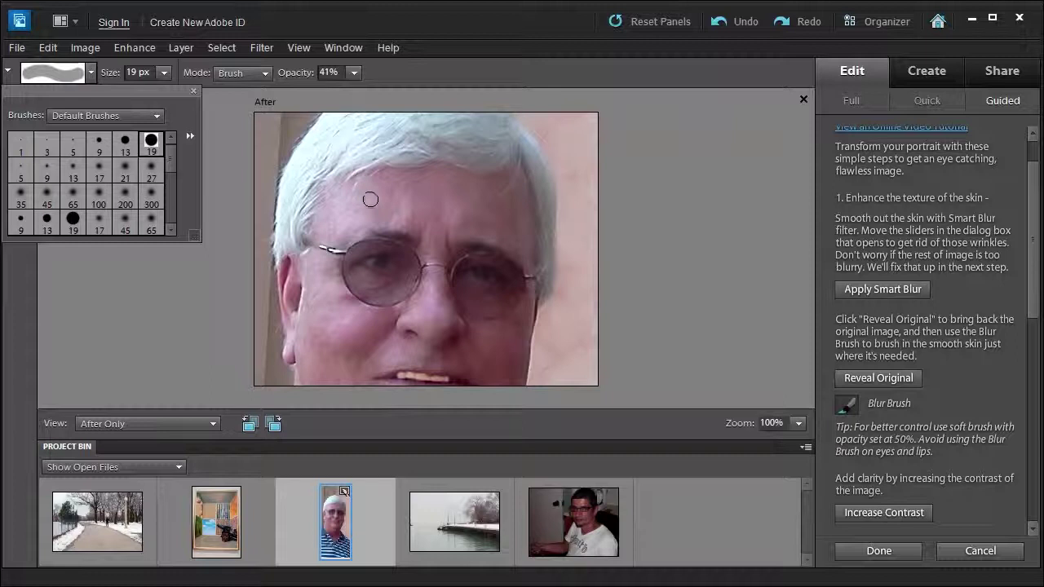
click(471, 77)
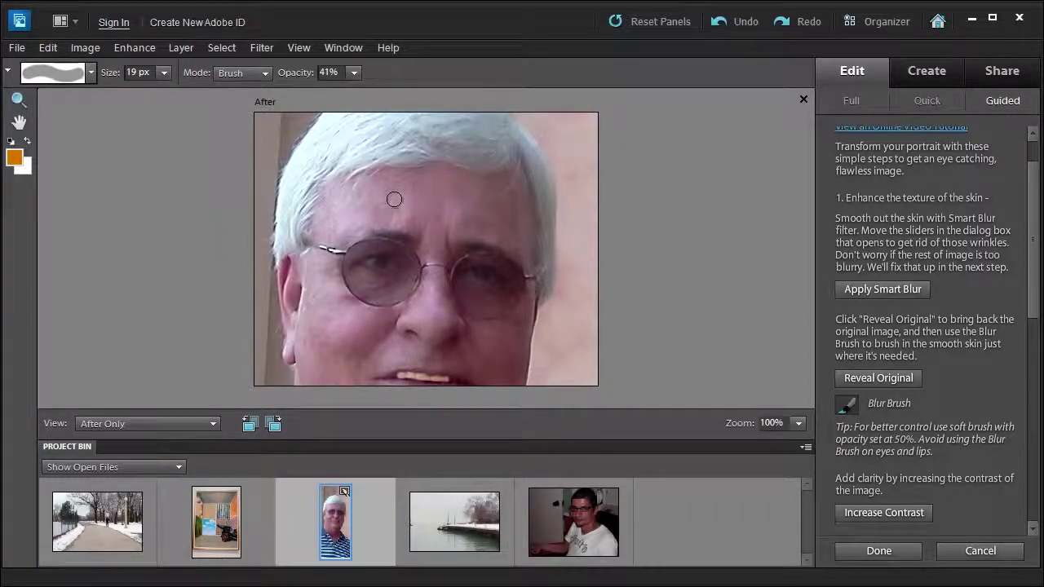
mouse_move(394, 199)
mouse_down()
mouse_move(422, 200)
mouse_move(408, 196)
mouse_move(415, 207)
mouse_up()
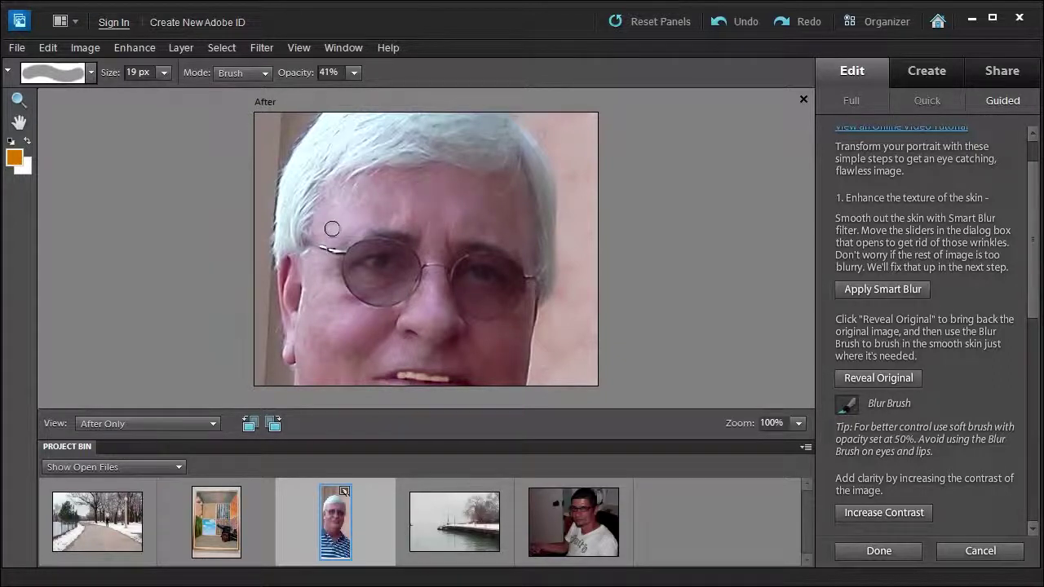
- Adjust the blur brush opacity to 76%, then 100%, and finally 34%
key(7)
key(6)
key(0)
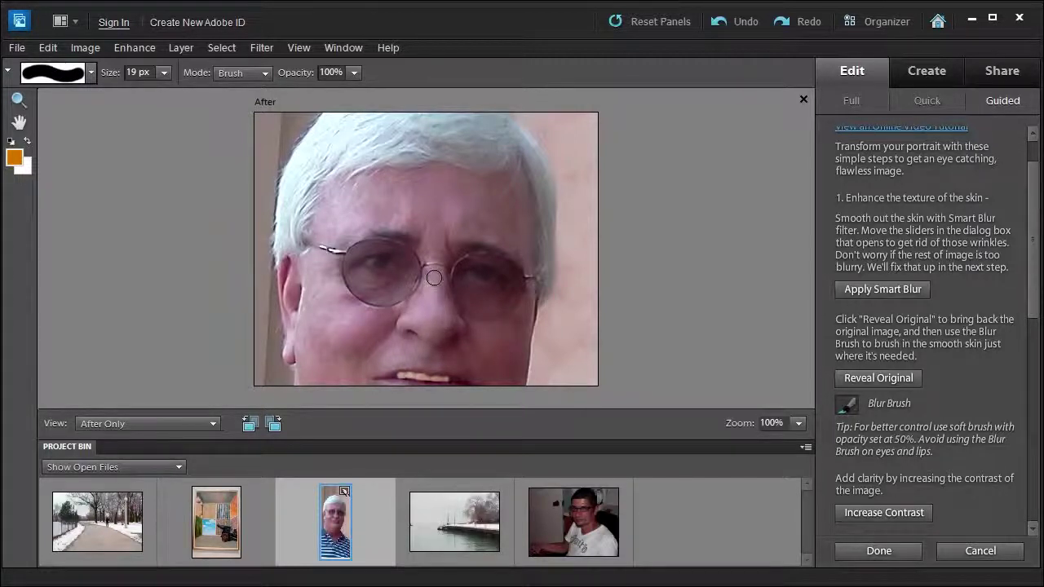
drag(305, 77, 282, 78)
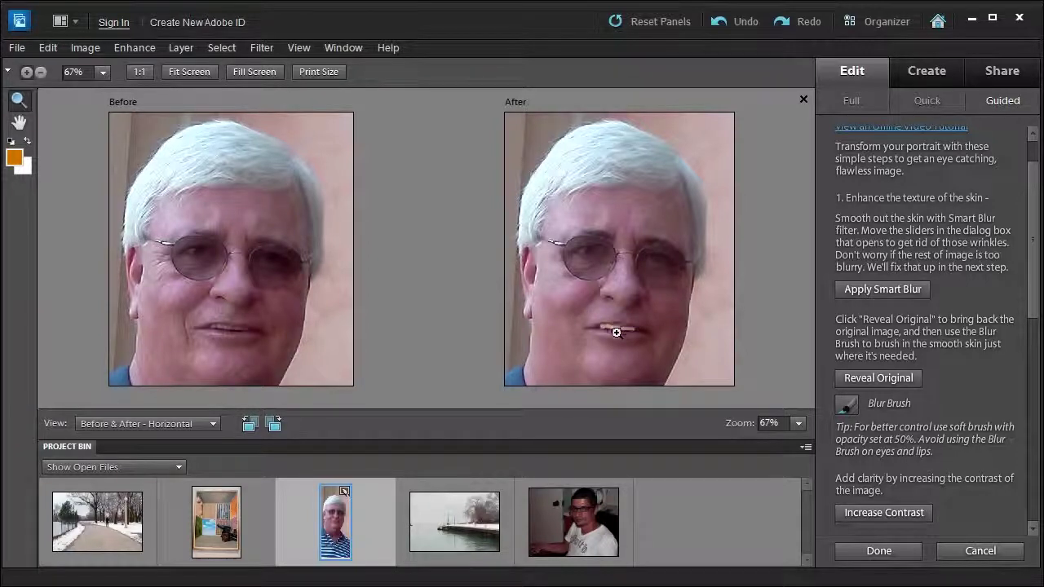
- Switch the comparison view to After Only
drag(1038, 314, 1039, 370)
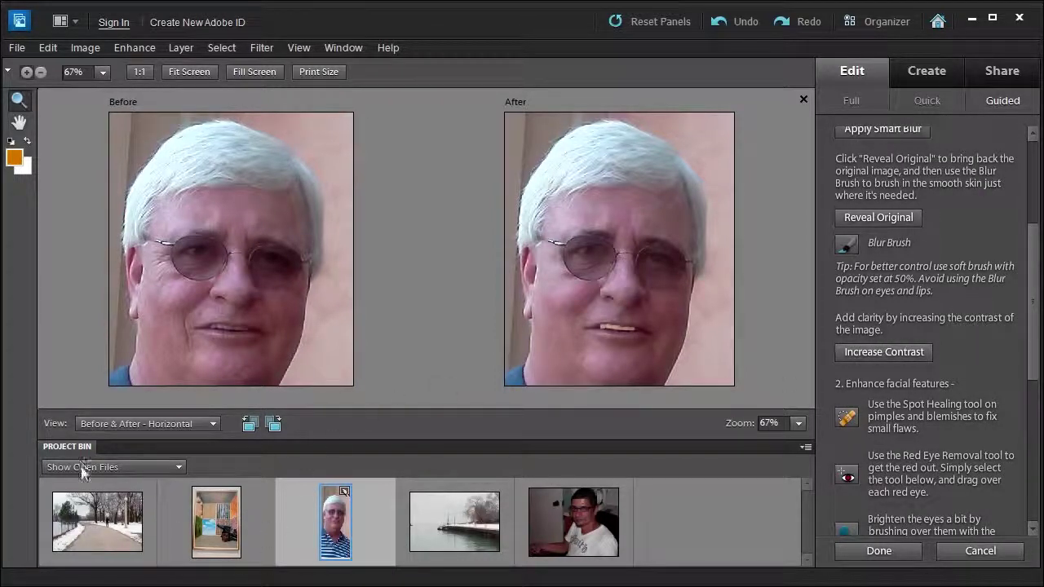
click(97, 423)
click(98, 437)
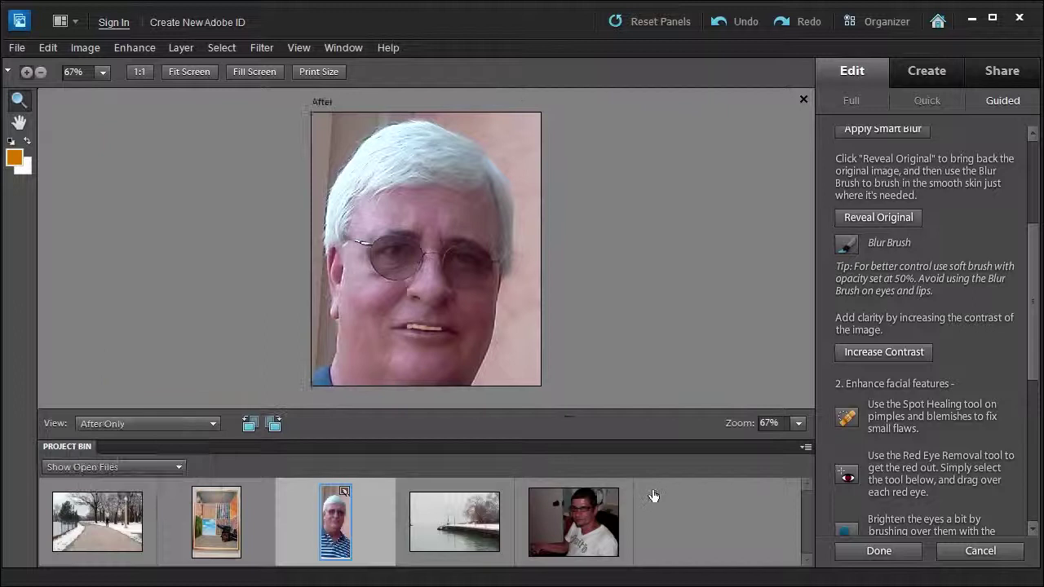
- Increase the portrait's contrast and add a glamour glow
click(901, 351)
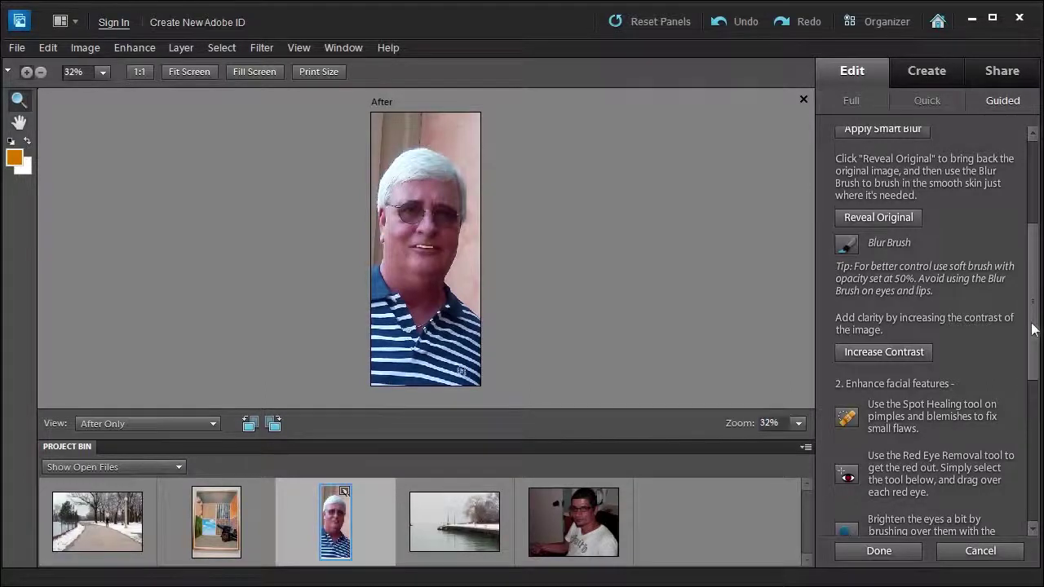
drag(1036, 330, 1038, 450)
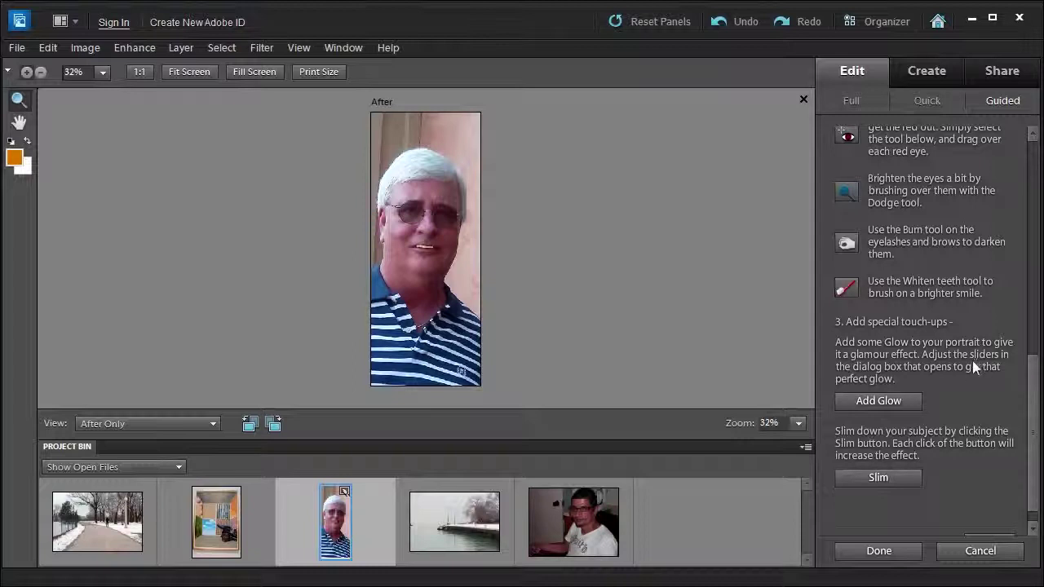
click(887, 404)
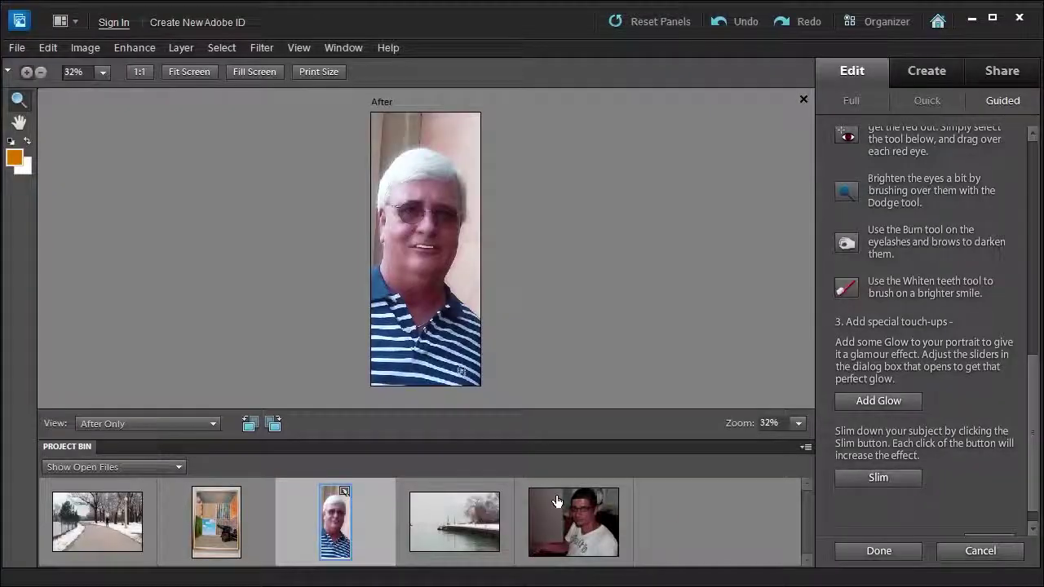
- View Before & After - Horizontal at 67% zoom, whiten the teeth, then cancel the Perfect Portrait edit
click(111, 422)
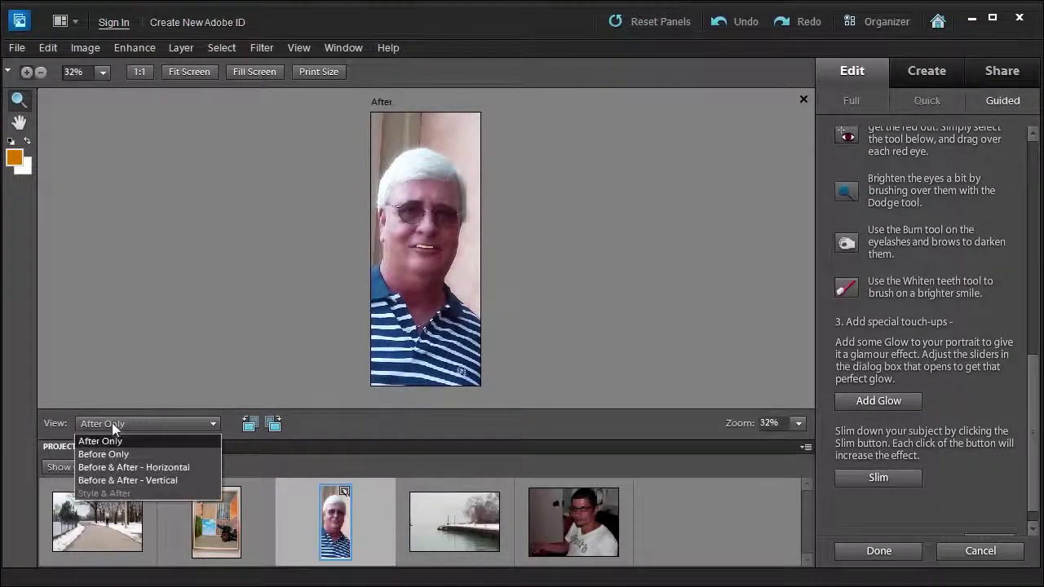
click(114, 467)
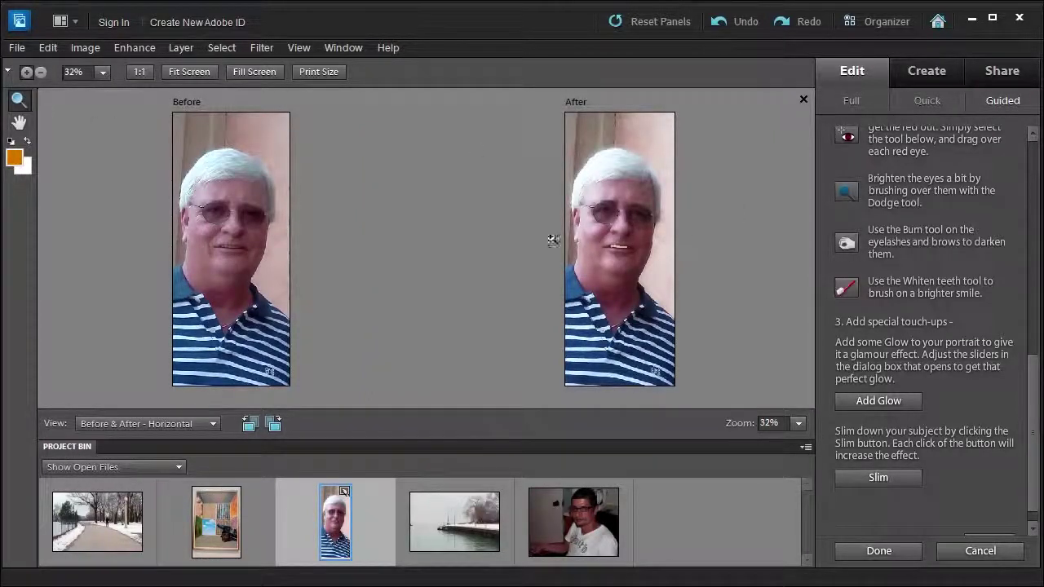
click(613, 233)
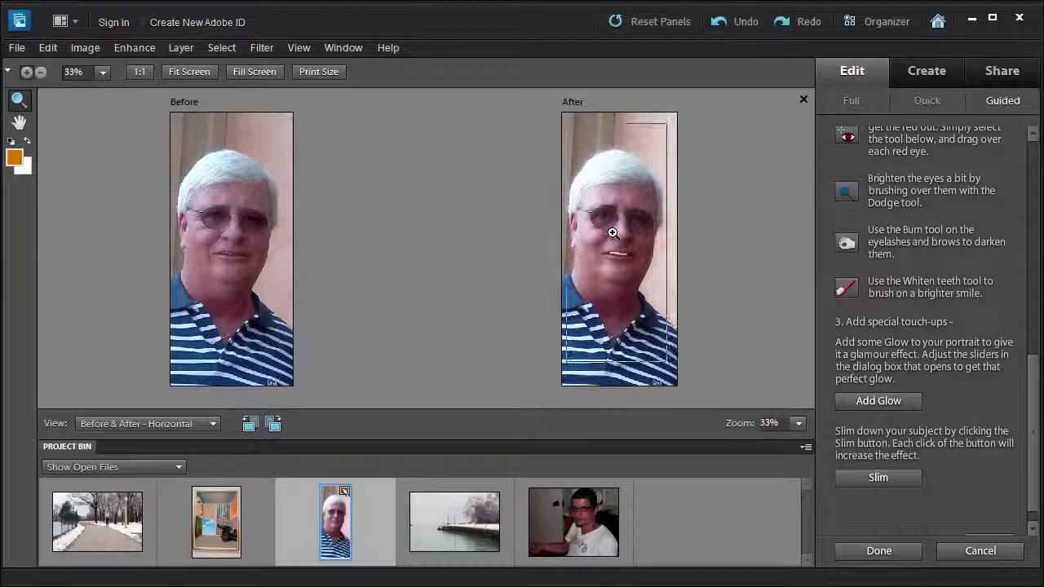
click(612, 233)
click(613, 233)
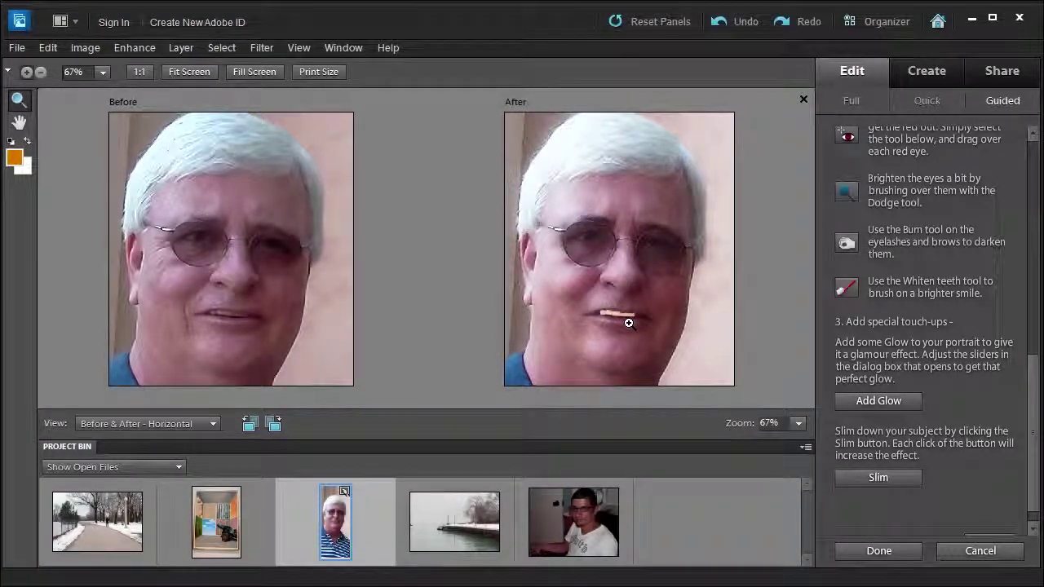
drag(625, 318, 615, 317)
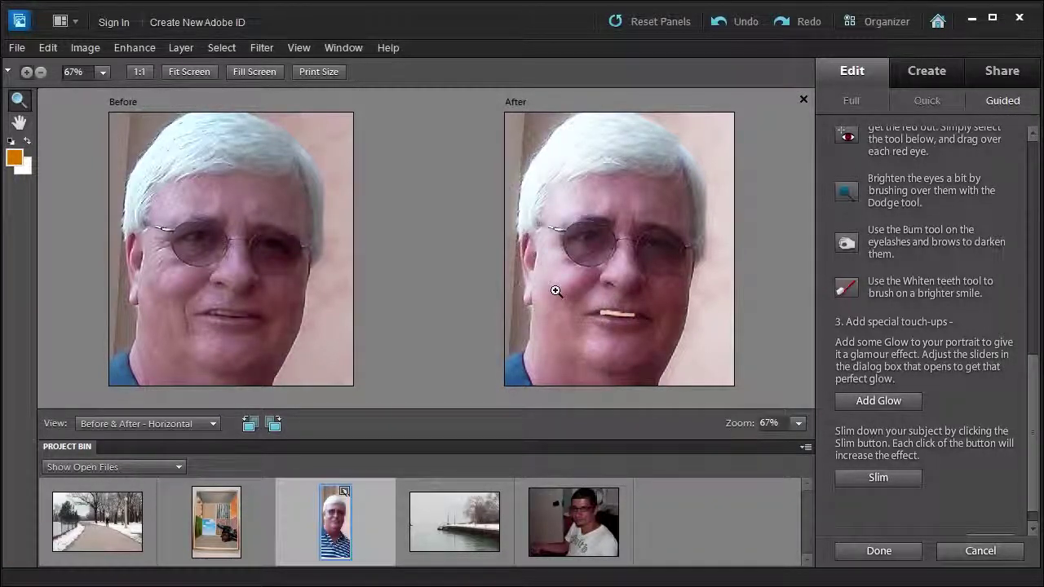
click(982, 552)
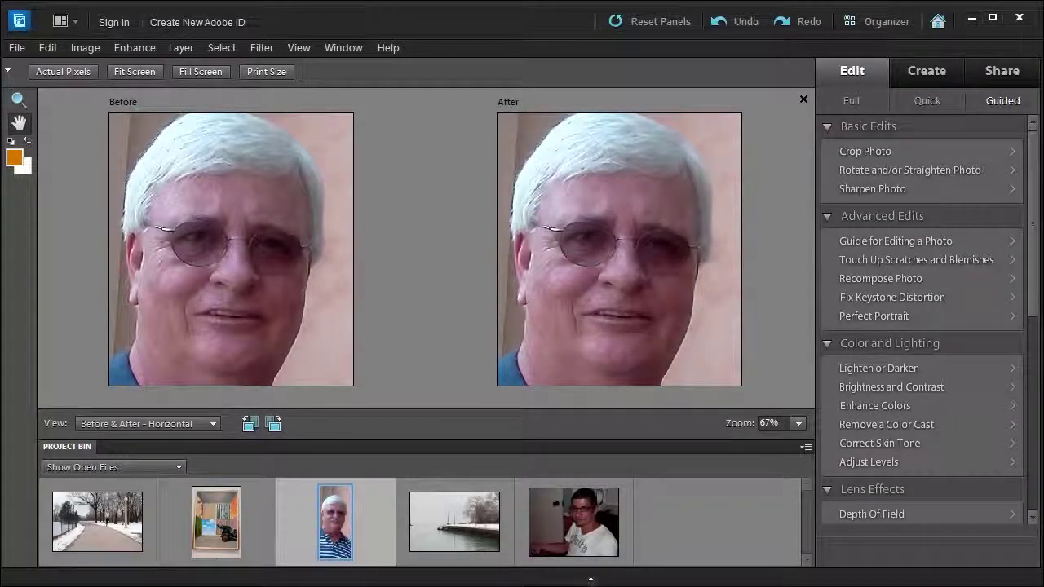